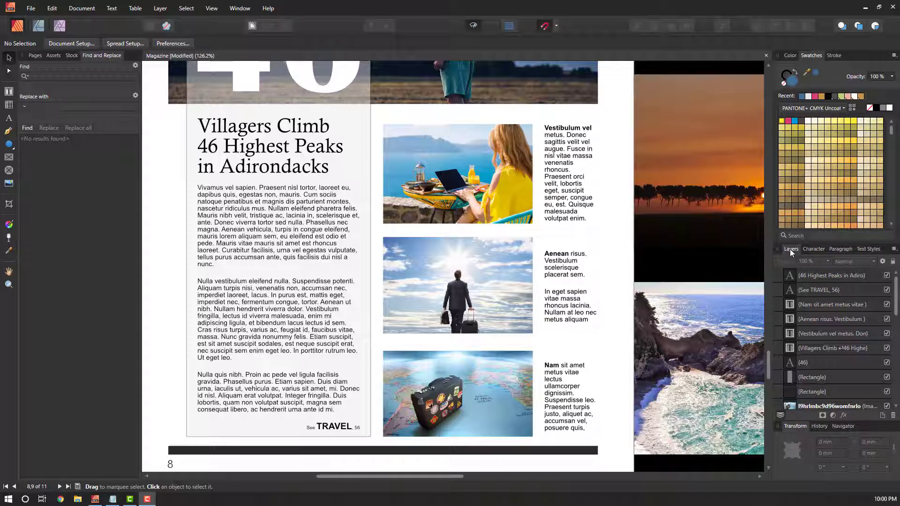
View the list of available Studio panels, including Layers
{"action": "left_click", "coordinate": [212, 9]}
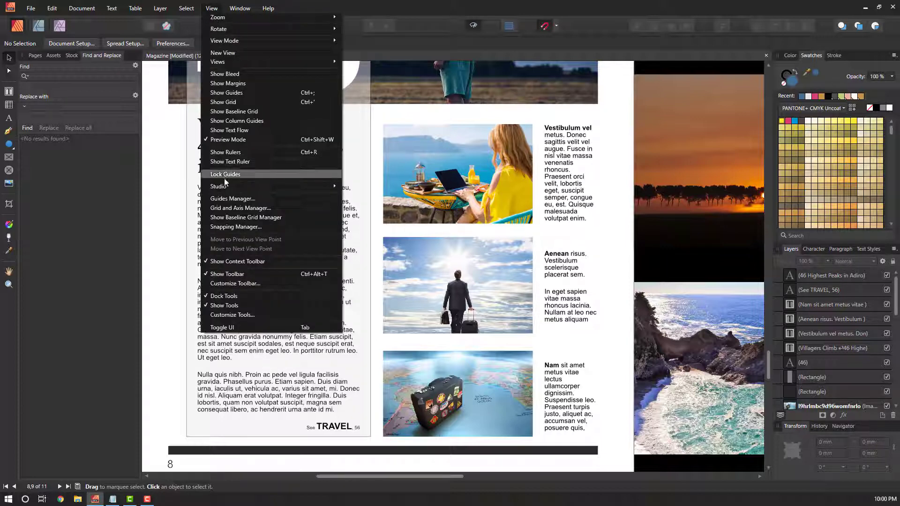
{"action": "mouse_move", "coordinate": [229, 187]}
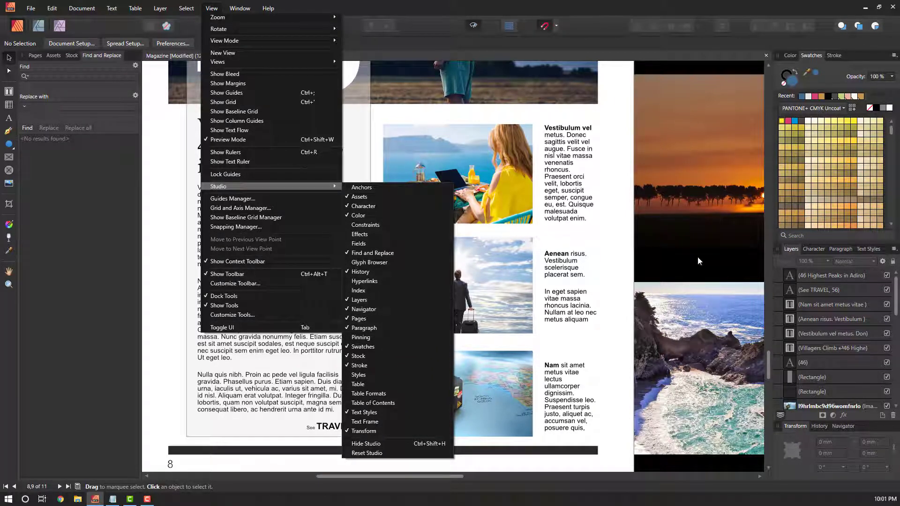
{"action": "left_click", "coordinate": [519, 3]}
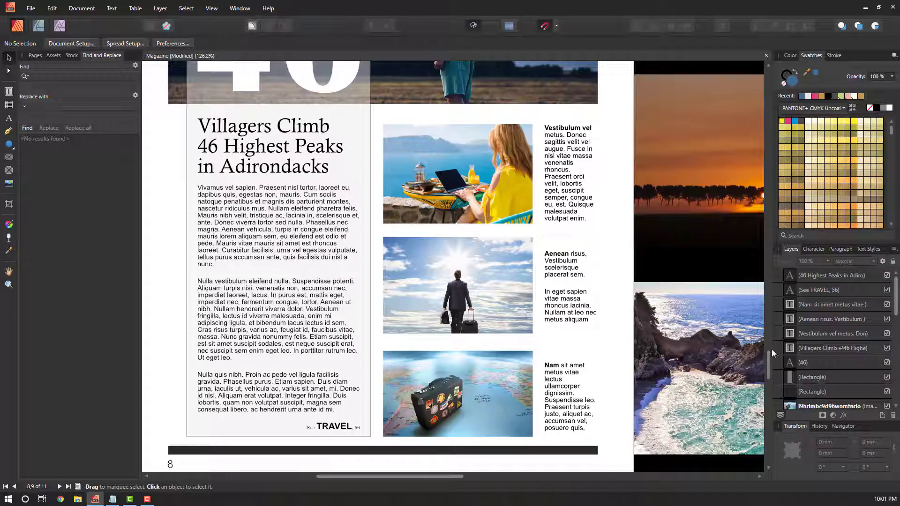
Toggle the visibility of the suitcase image's layer off and back on using its entry in the layer stack
{"action": "left_click", "coordinate": [528, 297]}
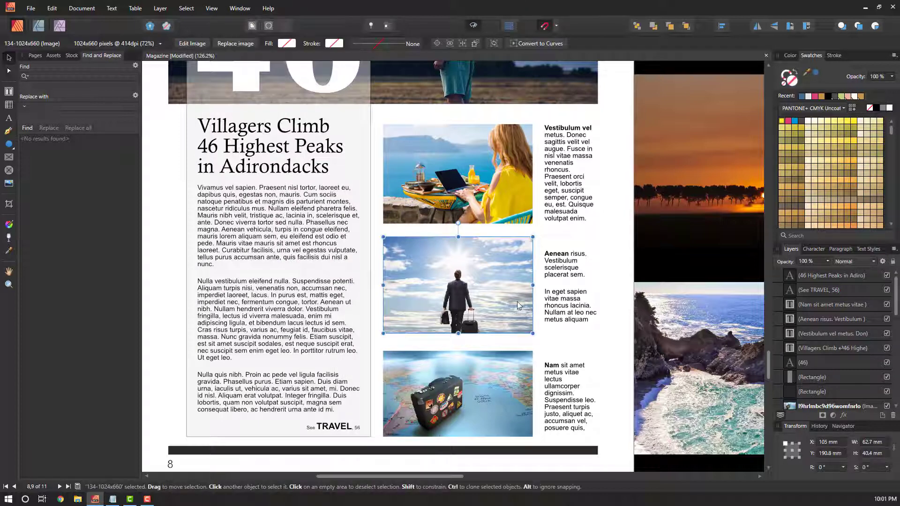
{"action": "left_click_drag", "start_coordinate": [895, 310], "coordinate": [897, 330]}
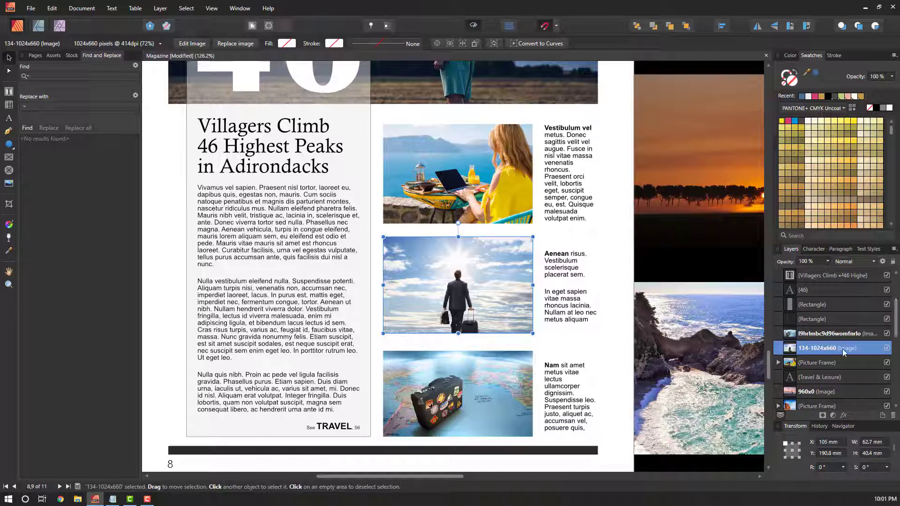
{"action": "left_click", "coordinate": [825, 334]}
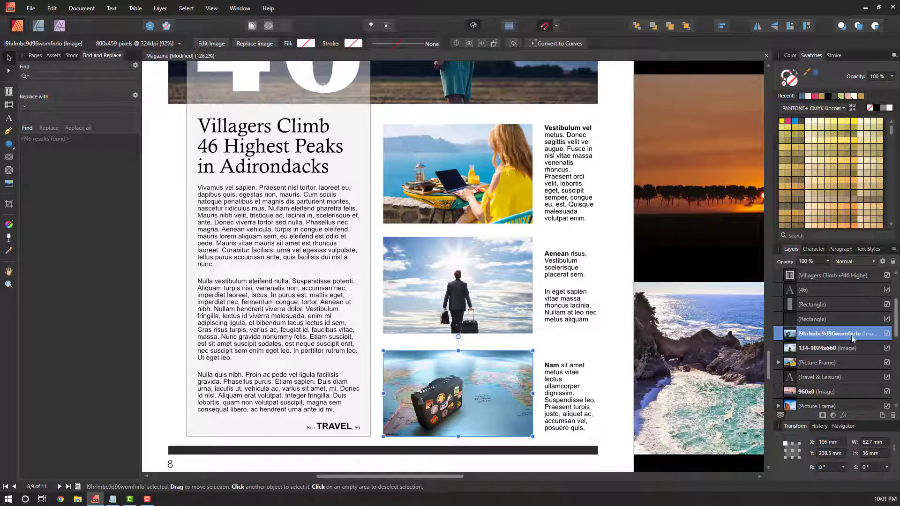
{"action": "left_click", "coordinate": [887, 335]}
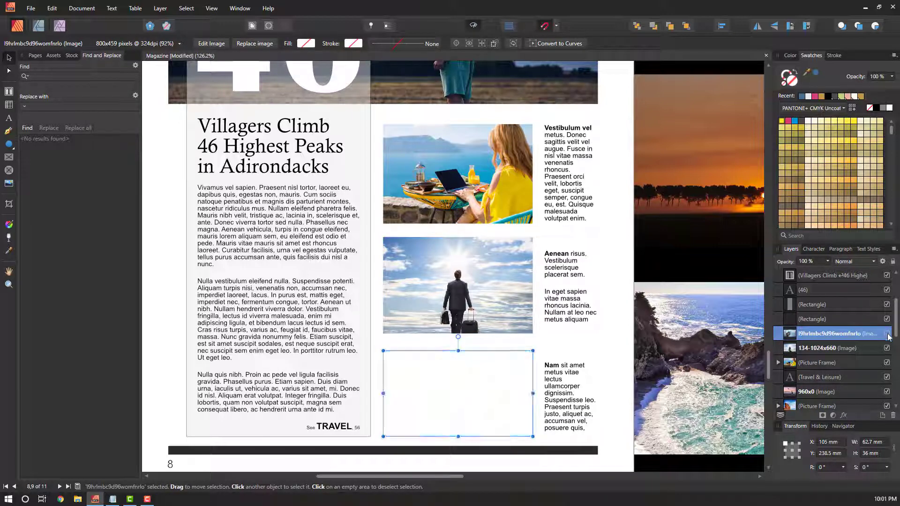
{"action": "left_click", "coordinate": [888, 335]}
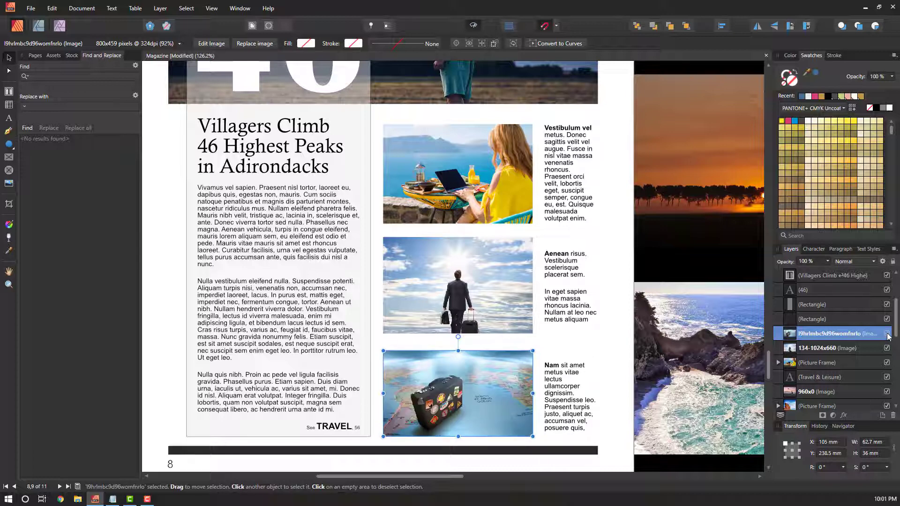
{"action": "left_click", "coordinate": [888, 335]}
{"action": "left_click", "coordinate": [888, 335]}
Ungroup the disc artwork with its shadow on the gold page of spread 10,11
{"action": "scroll", "coordinate": [429, 355], "scroll_direction": "down", "scroll_amount": 5}
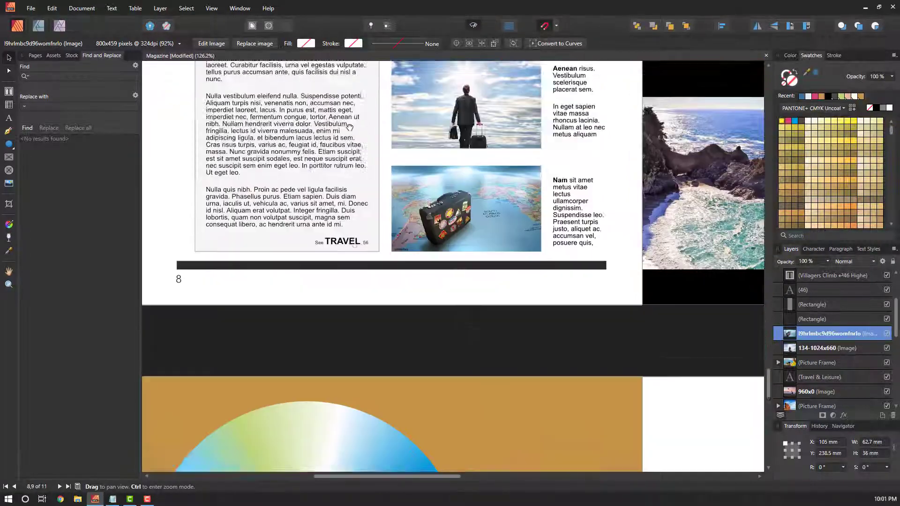
{"action": "left_click_drag", "start_coordinate": [429, 355], "coordinate": [389, 173]}
{"action": "left_click_drag", "start_coordinate": [418, 307], "coordinate": [329, 276]}
{"action": "left_click_drag", "start_coordinate": [353, 345], "coordinate": [472, 334]}
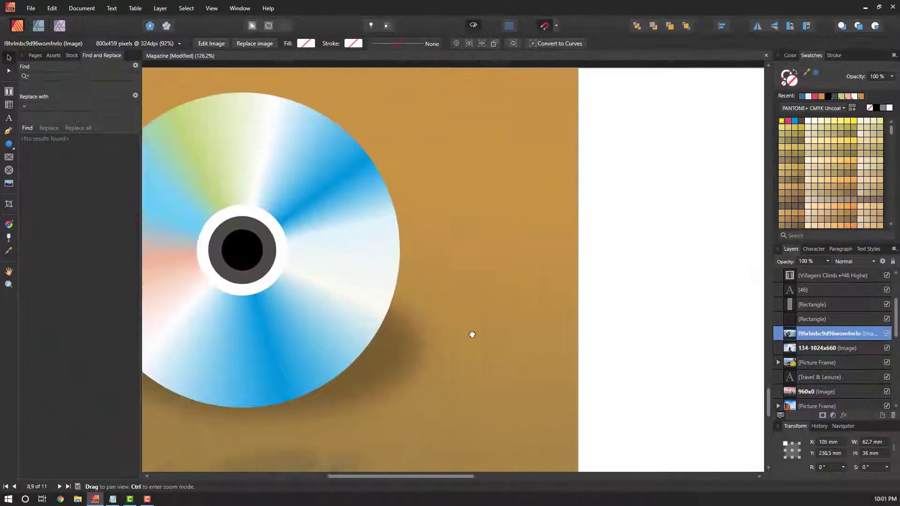
{"action": "left_click", "coordinate": [451, 358]}
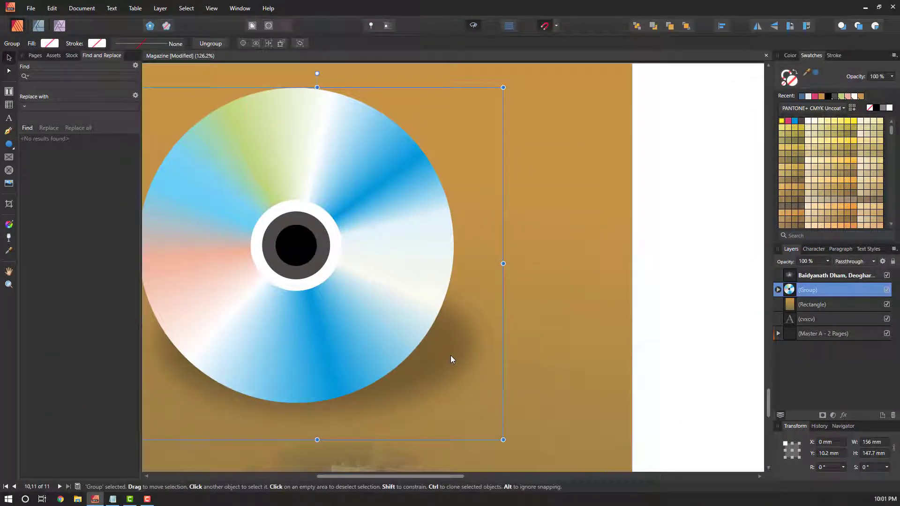
{"action": "key", "text": "ctrl+shift+g"}
Move the disc's shadow Pixel layer above the disc Group in the layer order
{"action": "left_click", "coordinate": [722, 338]}
{"action": "left_click", "coordinate": [460, 367]}
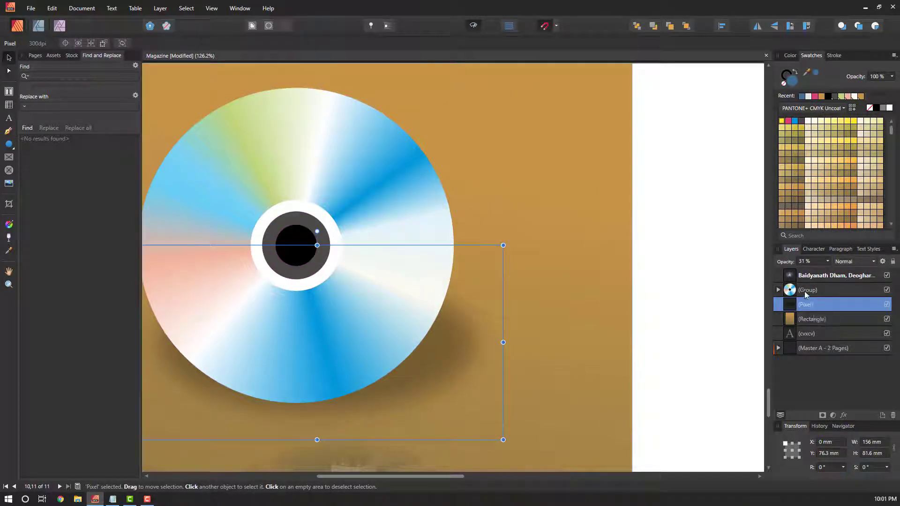
{"action": "left_click_drag", "start_coordinate": [838, 306], "coordinate": [840, 287]}
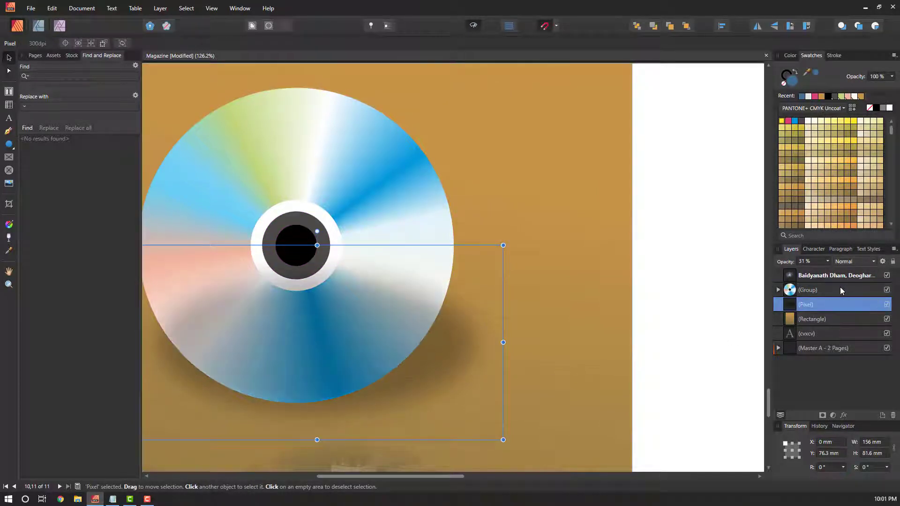
Try shifting the shadow upward and nesting its Pixel layer inside the disc Group, undoing each change
{"action": "left_click_drag", "start_coordinate": [368, 364], "coordinate": [406, 347]}
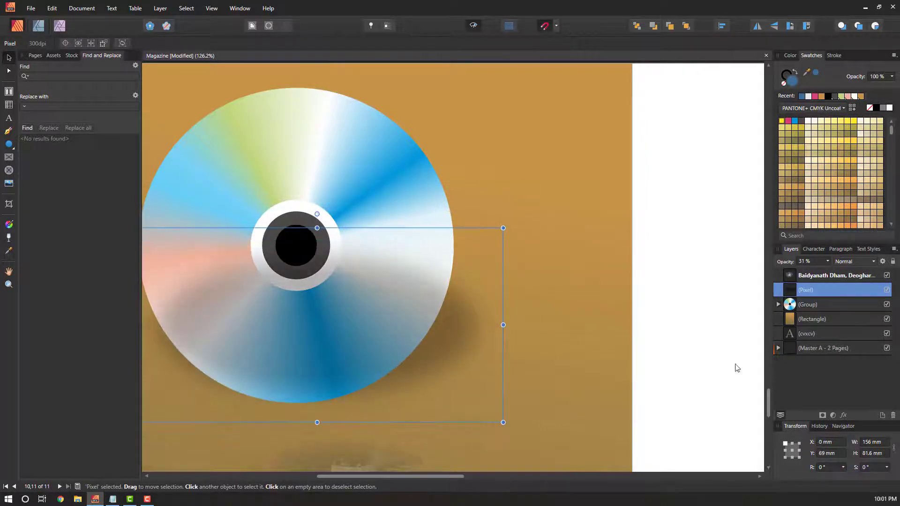
{"action": "key", "text": "ctrl+z"}
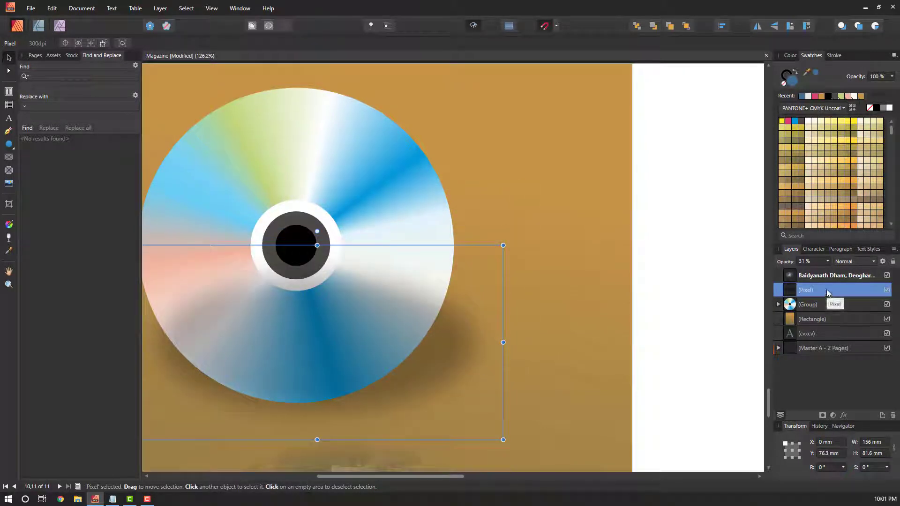
{"action": "left_click_drag", "start_coordinate": [827, 291], "coordinate": [834, 309]}
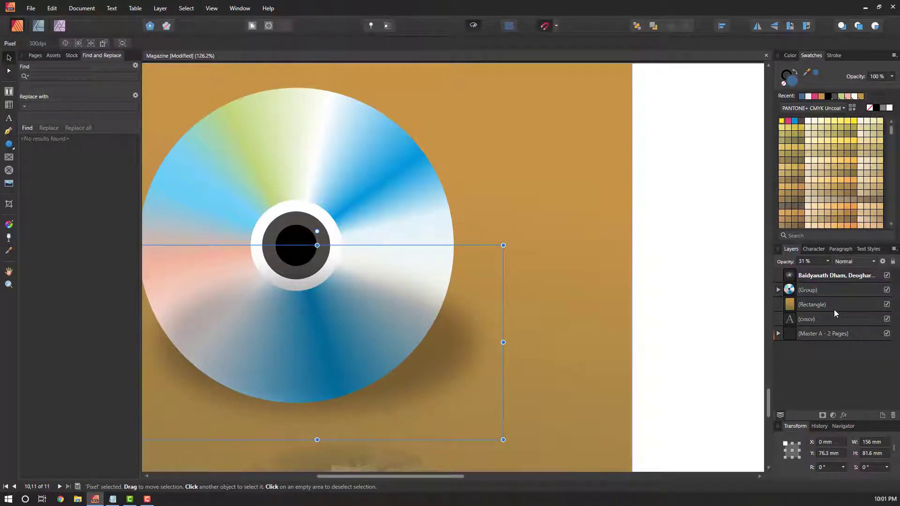
{"action": "key", "text": "ctrl+z"}
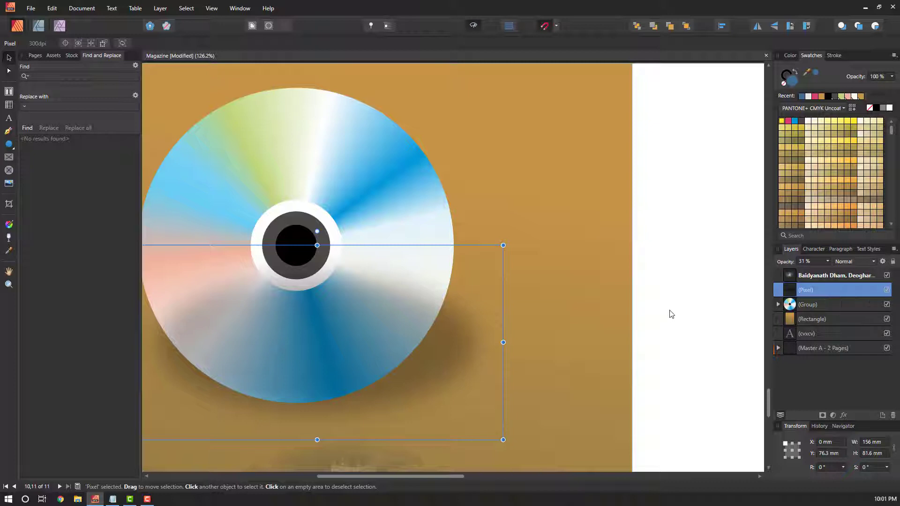
Draw a blue rectangle on the blank white page beside the gold page
{"action": "left_click_drag", "start_coordinate": [519, 332], "coordinate": [409, 297]}
{"action": "key", "text": "m"}
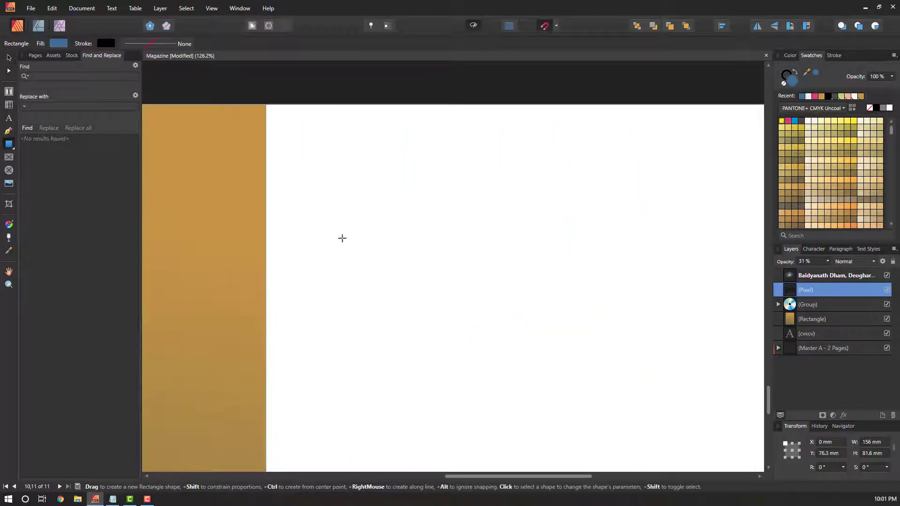
{"action": "left_click_drag", "start_coordinate": [342, 237], "coordinate": [641, 365]}
{"action": "key", "text": "v"}
{"action": "left_click", "coordinate": [358, 173]}
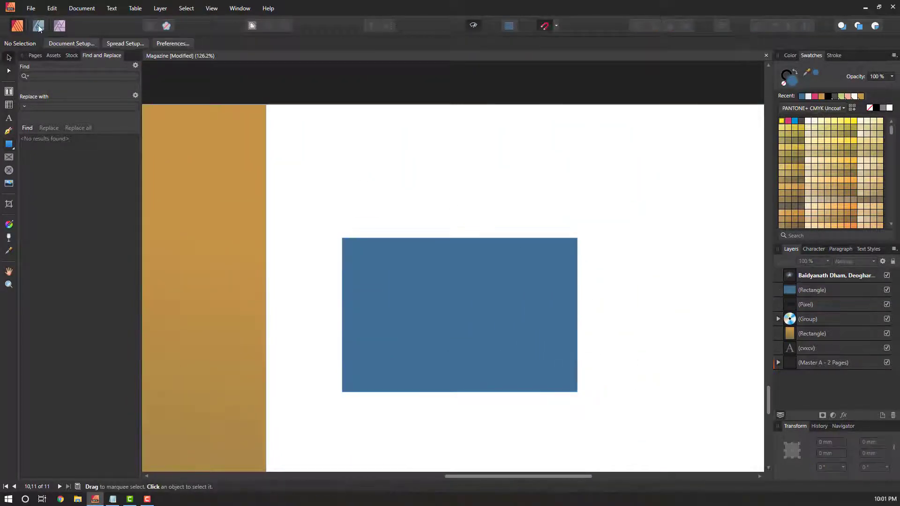
Place the image "Rajrappa Temple, Ramgarh" over the blue rectangle at about 117 × 109 mm
{"action": "left_click", "coordinate": [8, 185]}
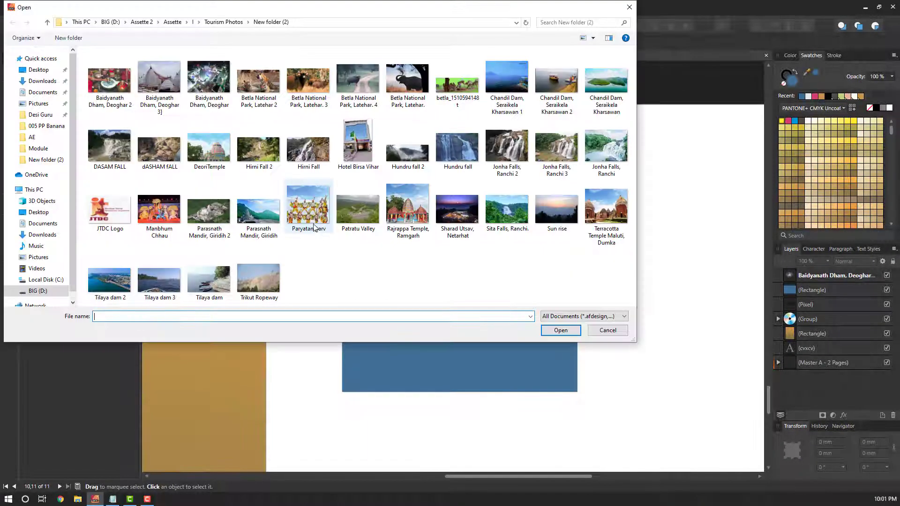
{"action": "left_click", "coordinate": [404, 217]}
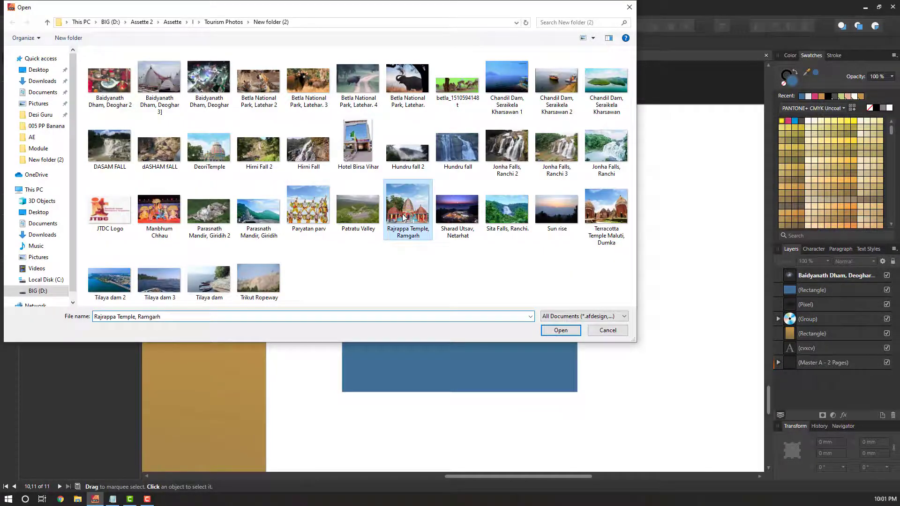
{"action": "left_click", "coordinate": [560, 330]}
{"action": "left_click_drag", "start_coordinate": [431, 259], "coordinate": [607, 409]}
{"action": "left_click_drag", "start_coordinate": [534, 368], "coordinate": [552, 347]}
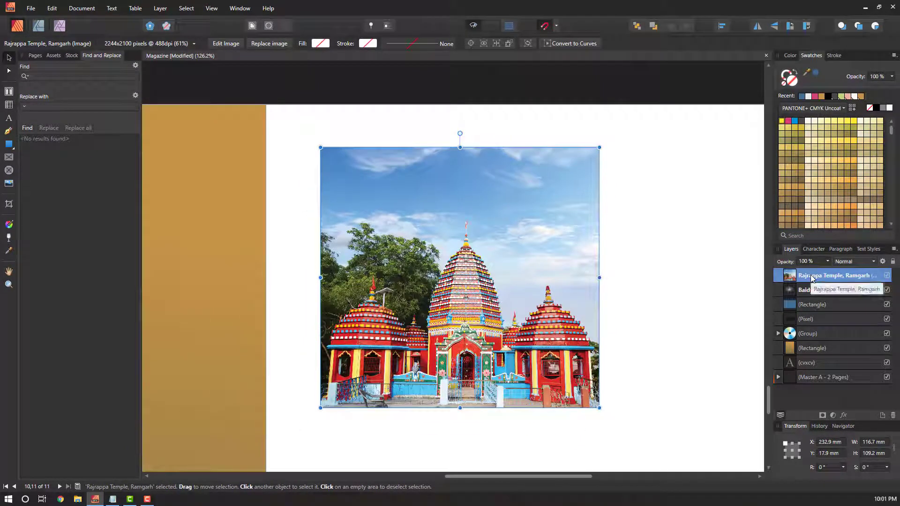
Clip the temple image inside the blue Rectangle layer and reposition it slightly lower within the frame
{"action": "left_click_drag", "start_coordinate": [812, 279], "coordinate": [816, 311]}
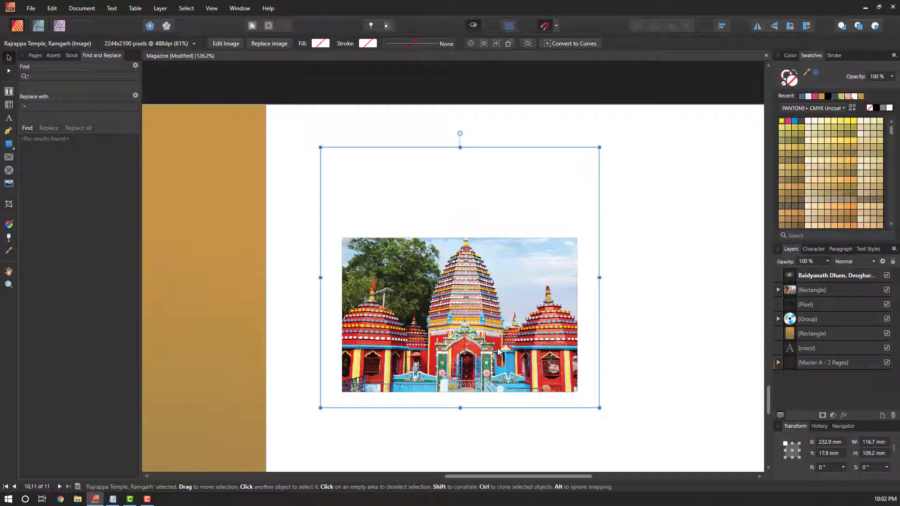
{"action": "left_click_drag", "start_coordinate": [430, 290], "coordinate": [442, 314]}
{"action": "left_click", "coordinate": [635, 322]}
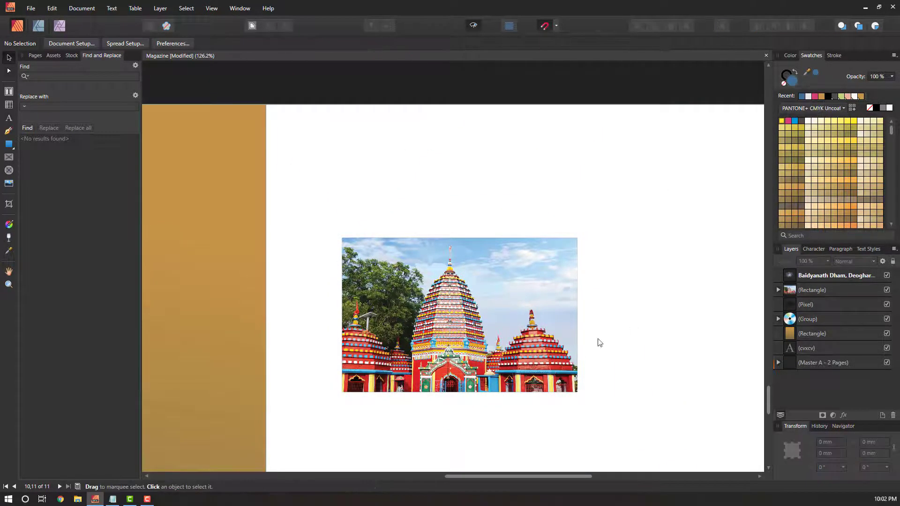
Delete the rectangle containing the clipped temple image
{"action": "left_click_drag", "start_coordinate": [547, 374], "coordinate": [604, 329]}
{"action": "key", "text": "Delete"}
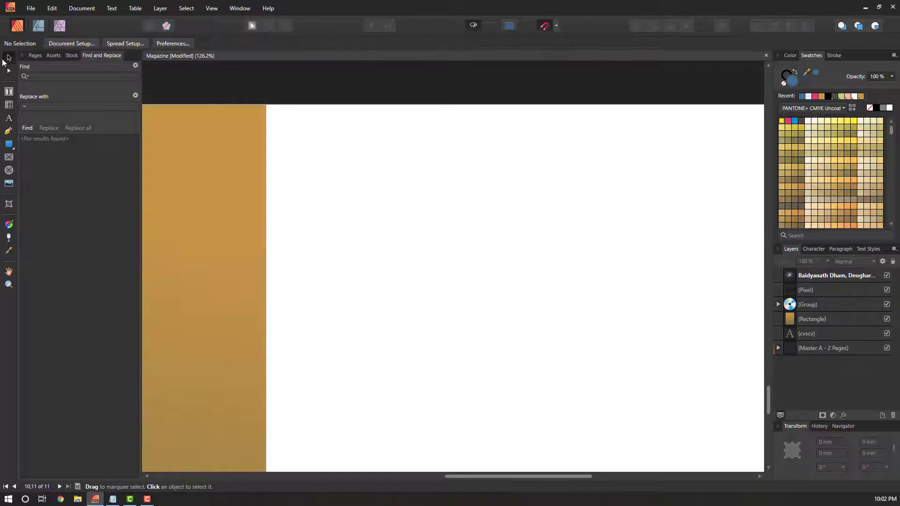
Draw a blue heart about 110 × 105 mm on the blank page with the Heart Tool
{"action": "left_click", "coordinate": [9, 145]}
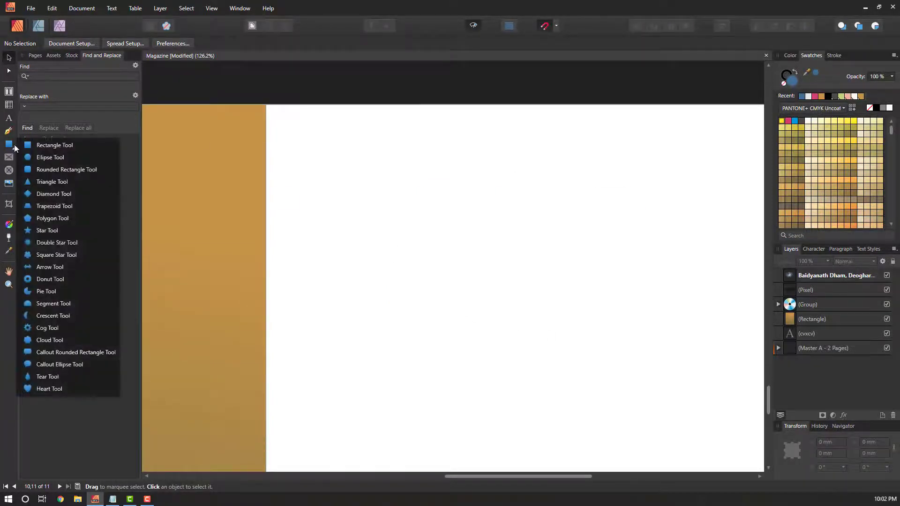
{"action": "left_click", "coordinate": [50, 390]}
{"action": "left_click_drag", "start_coordinate": [349, 200], "coordinate": [610, 450]}
{"action": "left_click_drag", "start_coordinate": [634, 376], "coordinate": [506, 314]}
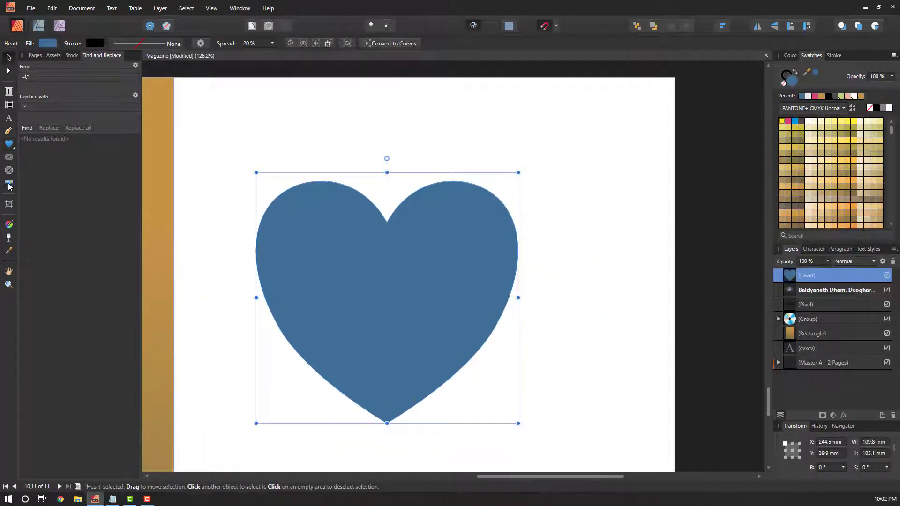
Place the image "Paryatan parv" over the heart at about 144 × 127 mm
{"action": "key", "text": "ctrl+shift+p"}
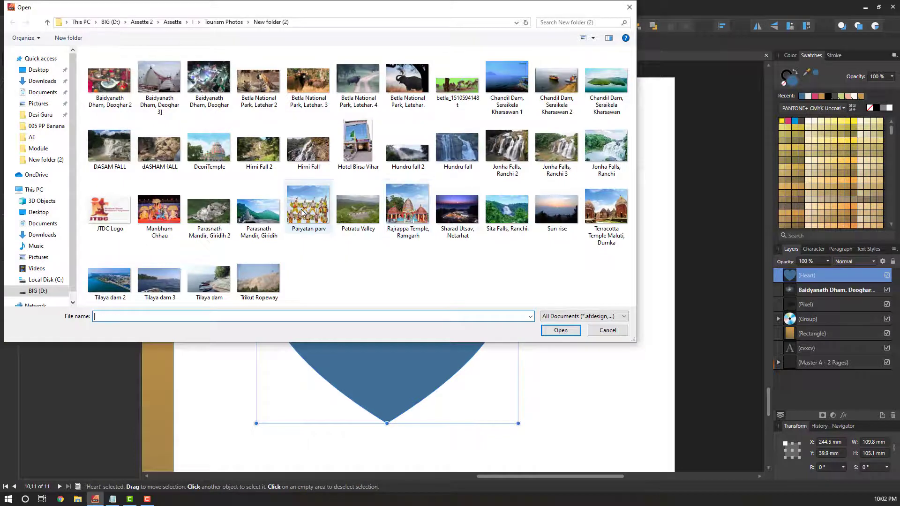
{"action": "double_click", "coordinate": [298, 212]}
{"action": "left_click_drag", "start_coordinate": [220, 134], "coordinate": [595, 411]}
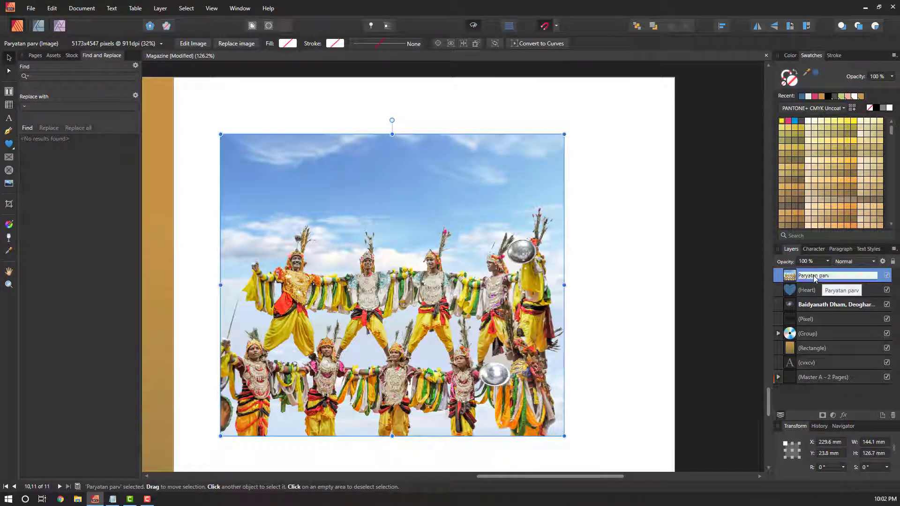
Clip the Paryatan parv image inside the Heart layer and rotate the clipped heart to about 17.7°
{"action": "left_click_drag", "start_coordinate": [819, 293], "coordinate": [819, 291]}
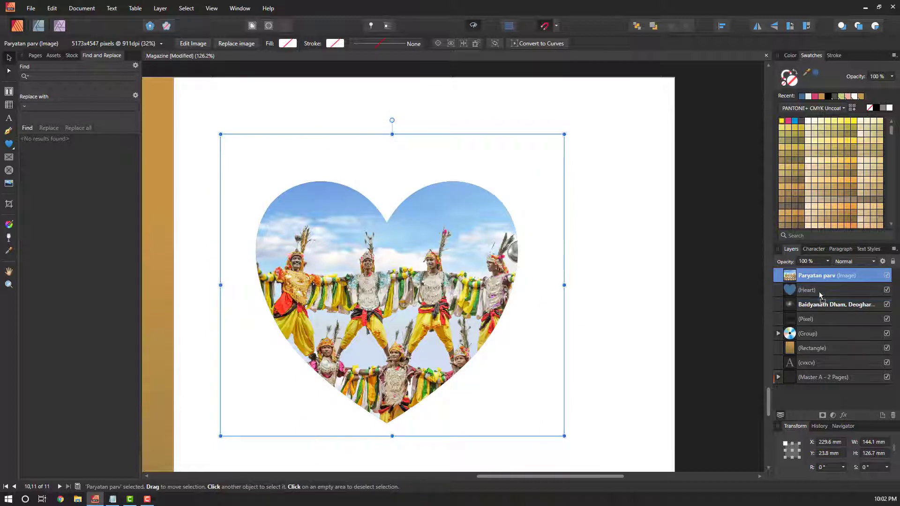
{"action": "left_click", "coordinate": [627, 296]}
{"action": "mouse_move", "coordinate": [494, 264]}
{"action": "left_mouse_down"}
{"action": "mouse_move", "coordinate": [591, 196]}
{"action": "mouse_move", "coordinate": [494, 272]}
{"action": "left_mouse_up"}
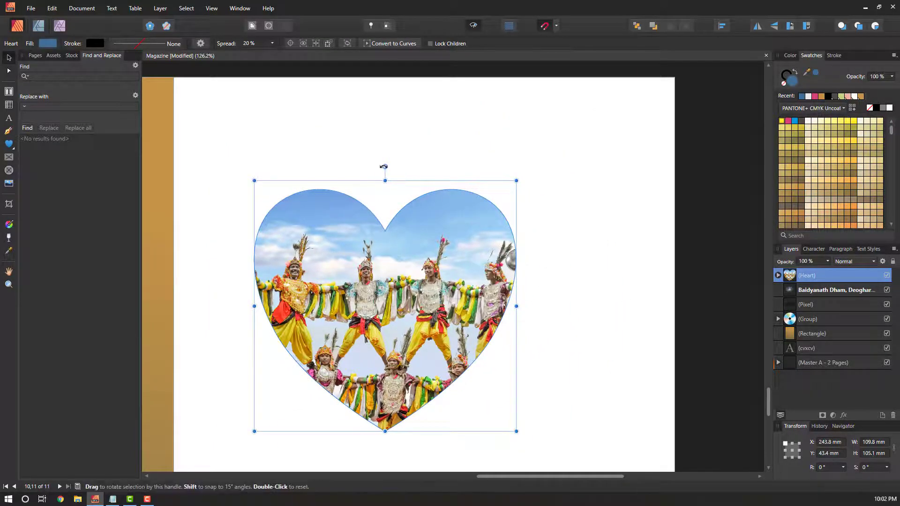
{"action": "left_click_drag", "start_coordinate": [385, 167], "coordinate": [343, 174]}
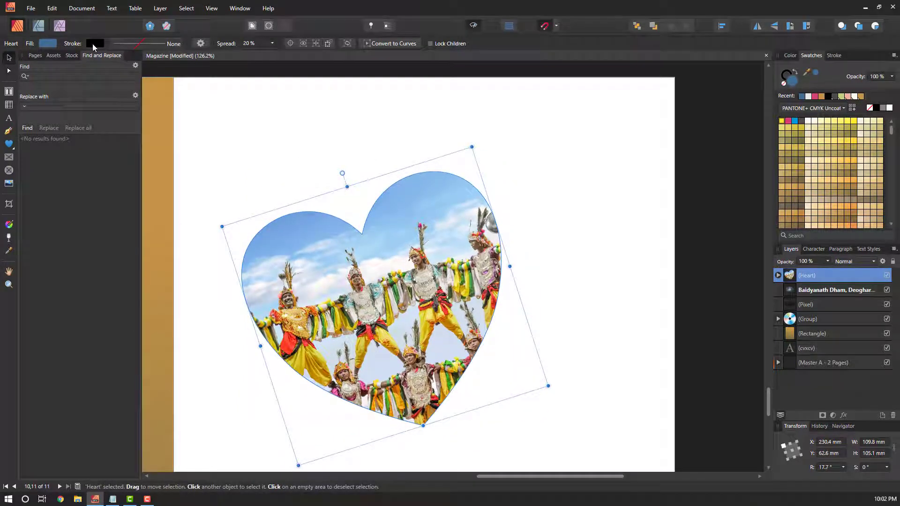
Give the clipped heart a pink stroke 1.7 pt wide and move it to about X 219.4 mm, Y 43.6 mm
{"action": "left_click", "coordinate": [94, 44]}
{"action": "left_click", "coordinate": [35, 62]}
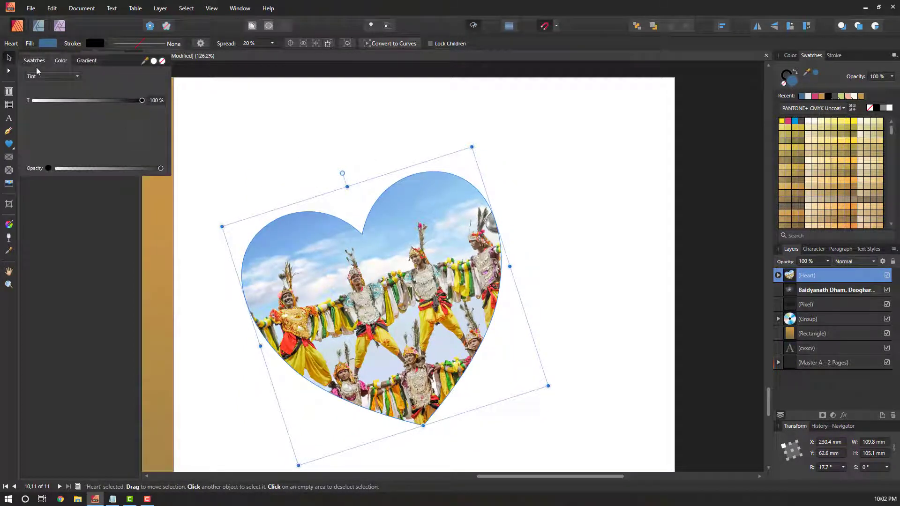
{"action": "left_click", "coordinate": [59, 76]}
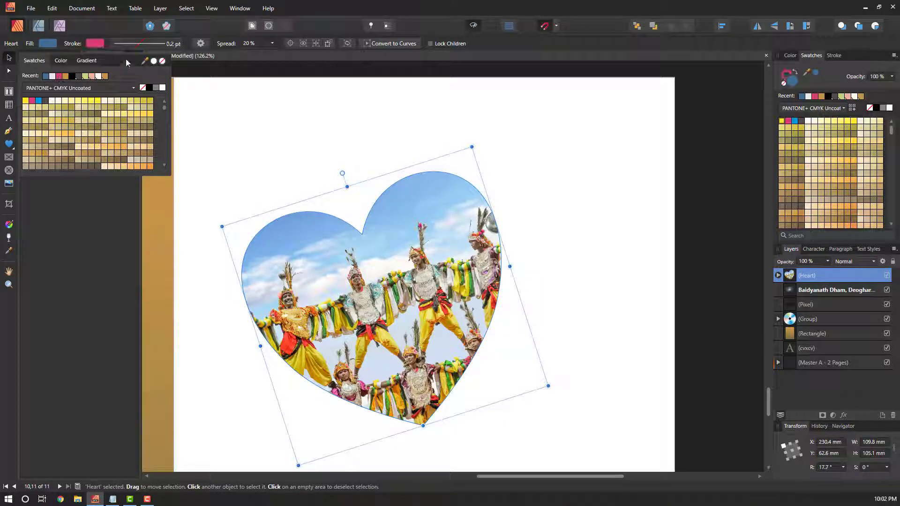
{"action": "left_click", "coordinate": [129, 45]}
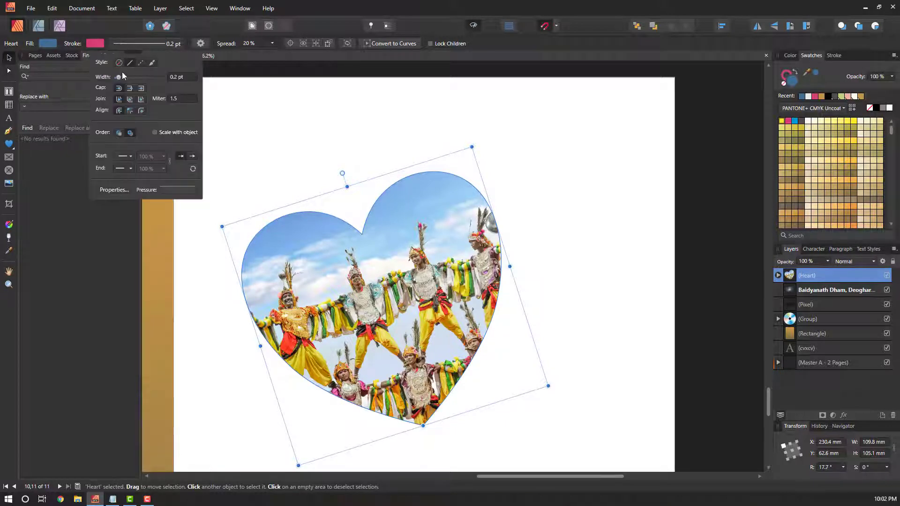
{"action": "left_click_drag", "start_coordinate": [122, 75], "coordinate": [127, 77]}
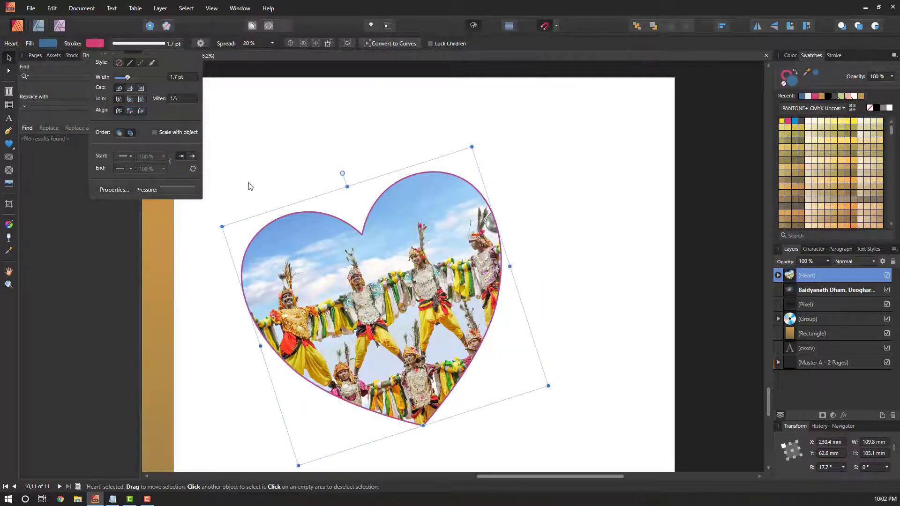
{"action": "left_click_drag", "start_coordinate": [367, 277], "coordinate": [341, 232]}
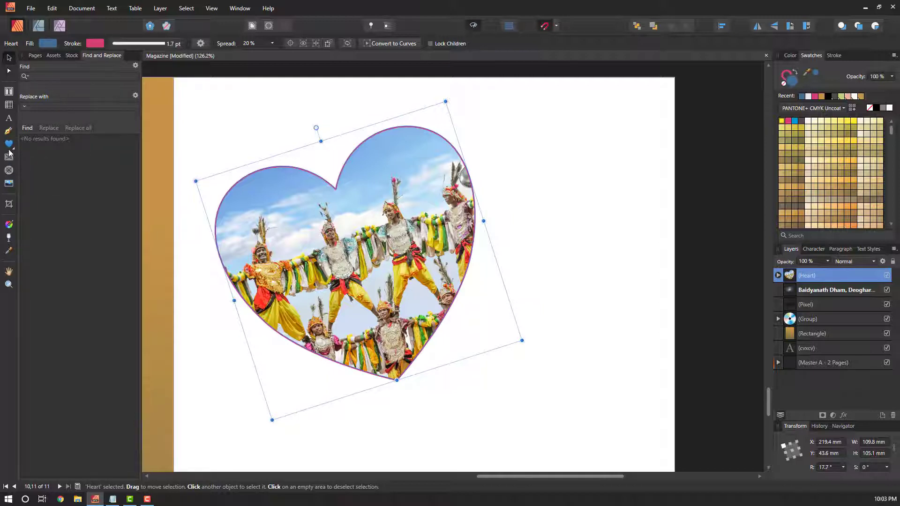
Place the image "DeoriTemple" at about 103 × 69 mm, overlapping the lower right part of the heart
{"action": "left_click", "coordinate": [8, 184]}
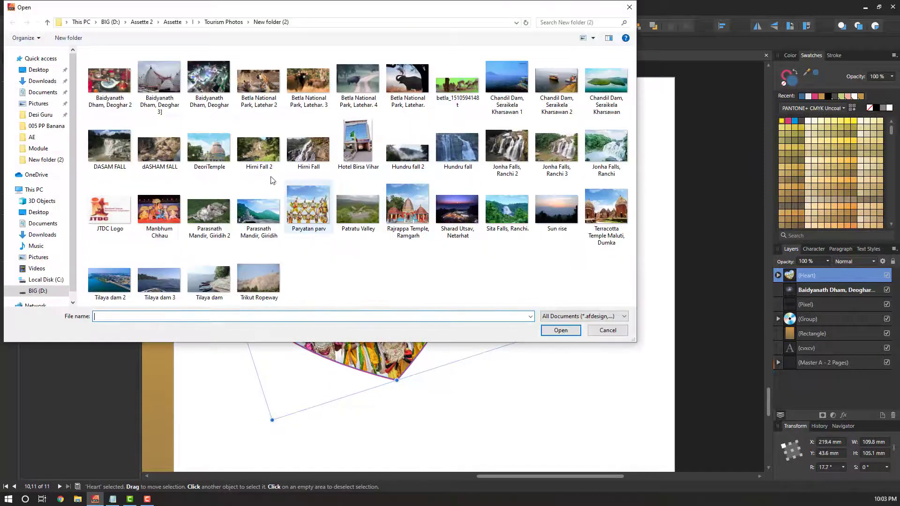
{"action": "left_click", "coordinate": [210, 145]}
{"action": "left_click", "coordinate": [561, 330]}
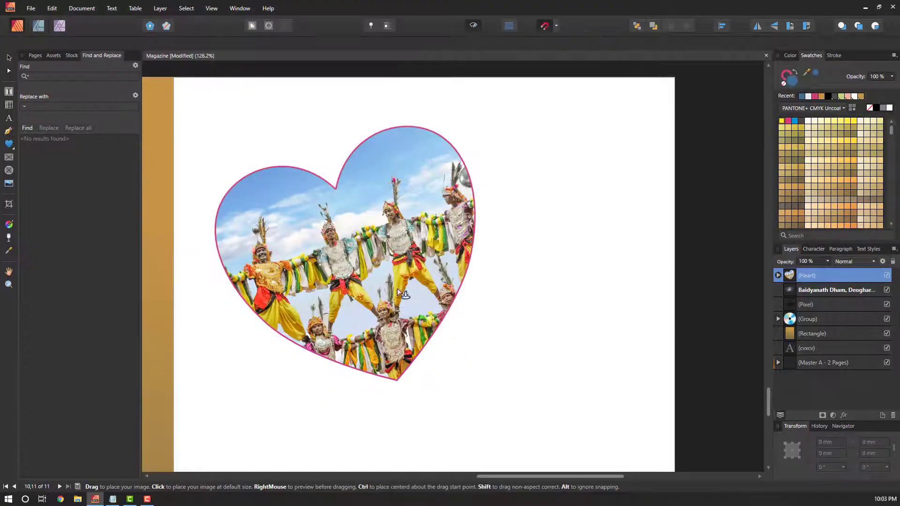
{"action": "left_click_drag", "start_coordinate": [395, 286], "coordinate": [659, 438]}
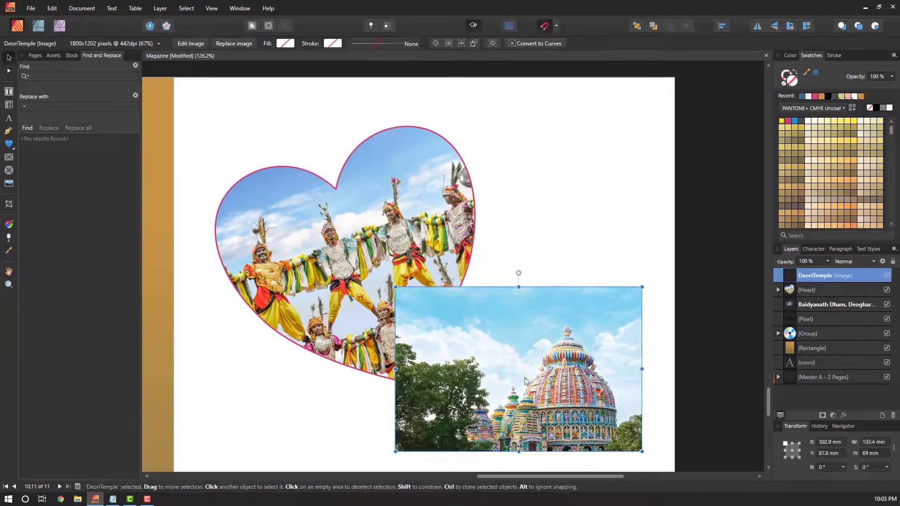
Add a mask to the DeoriTemple image and draw a diagonal linear gradient across it with the Fill Tool
{"action": "left_click", "coordinate": [823, 415]}
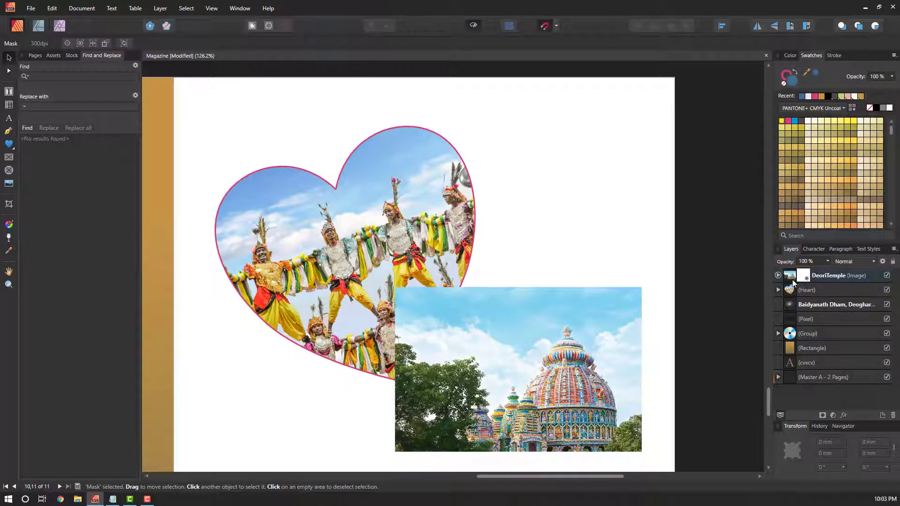
{"action": "left_click", "coordinate": [9, 224]}
{"action": "left_click_drag", "start_coordinate": [432, 311], "coordinate": [527, 369]}
{"action": "left_click_drag", "start_coordinate": [552, 399], "coordinate": [435, 408]}
{"action": "left_click_drag", "start_coordinate": [433, 311], "coordinate": [590, 307]}
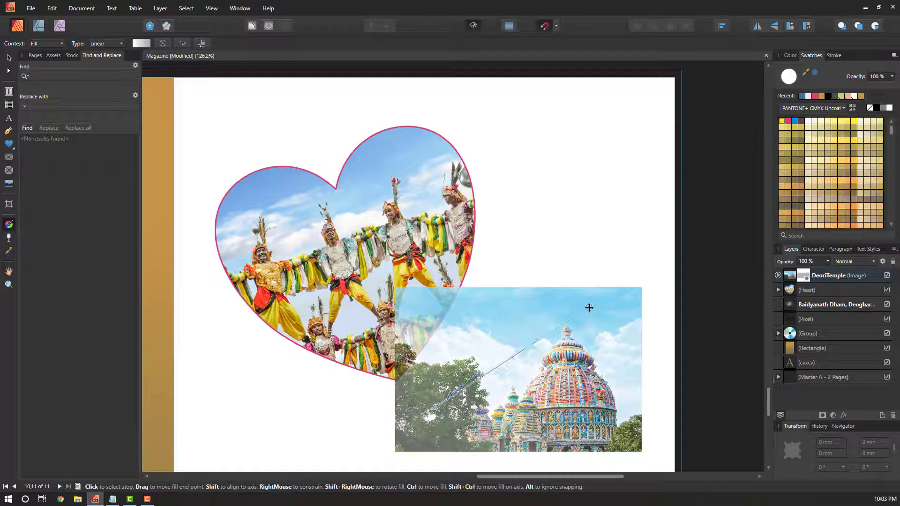
Set the mask gradient's stops to black and white and redraw it to fade the temple image towards its upper edge
{"action": "left_click", "coordinate": [876, 108]}
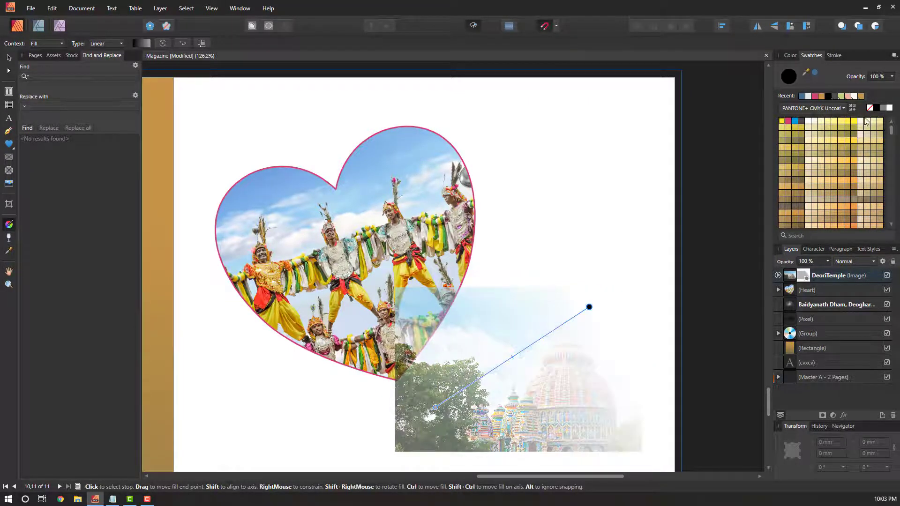
{"action": "left_click", "coordinate": [436, 408]}
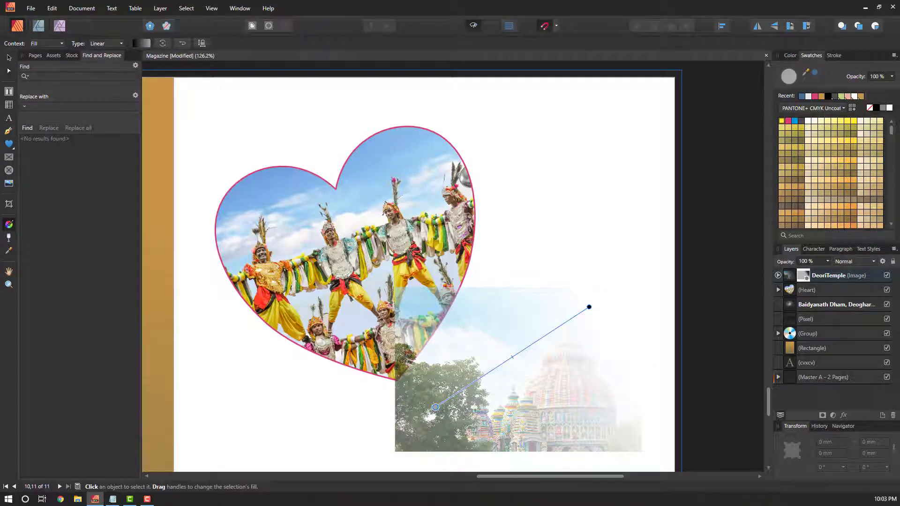
{"action": "left_click", "coordinate": [891, 108]}
{"action": "left_click_drag", "start_coordinate": [493, 417], "coordinate": [418, 316]}
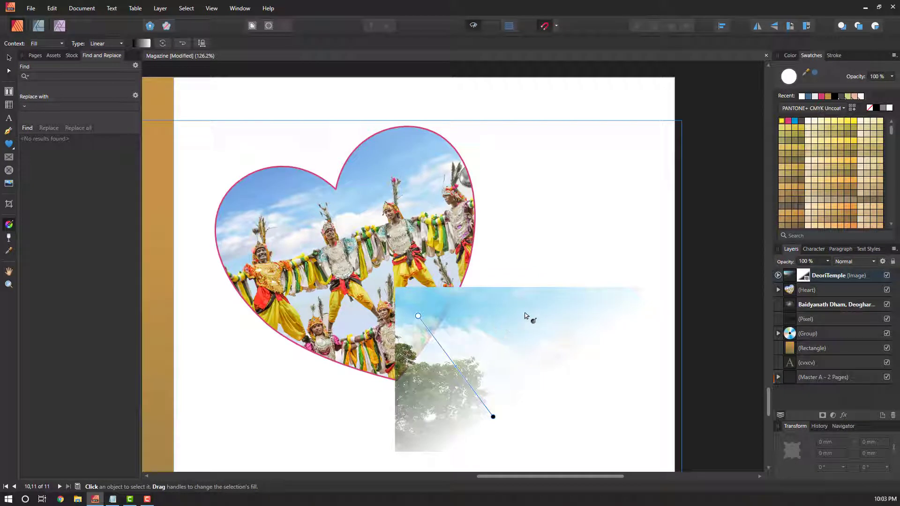
{"action": "left_click_drag", "start_coordinate": [525, 315], "coordinate": [472, 431]}
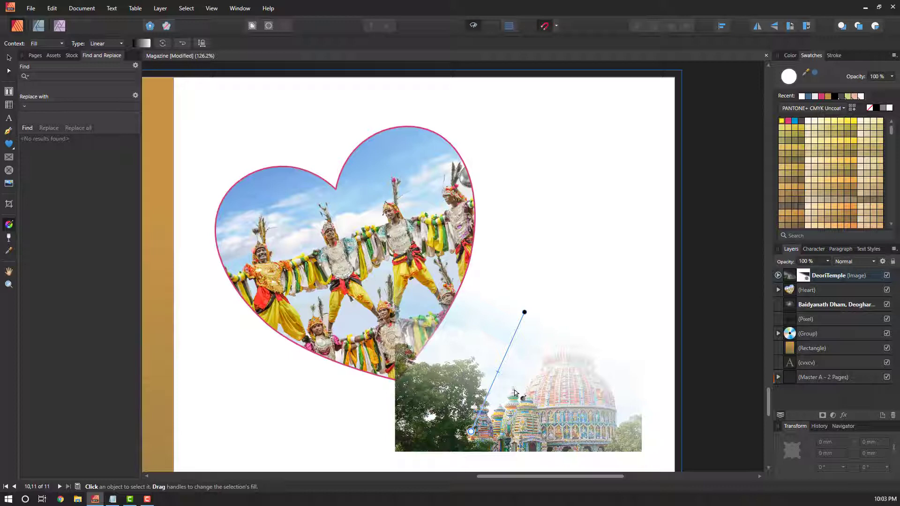
Shift the temple image's mask and move the masked image to about X 309.6 mm, Y 7.2 mm near the page's upper edge
{"action": "key", "text": "v"}
{"action": "left_click_drag", "start_coordinate": [455, 421], "coordinate": [478, 348]}
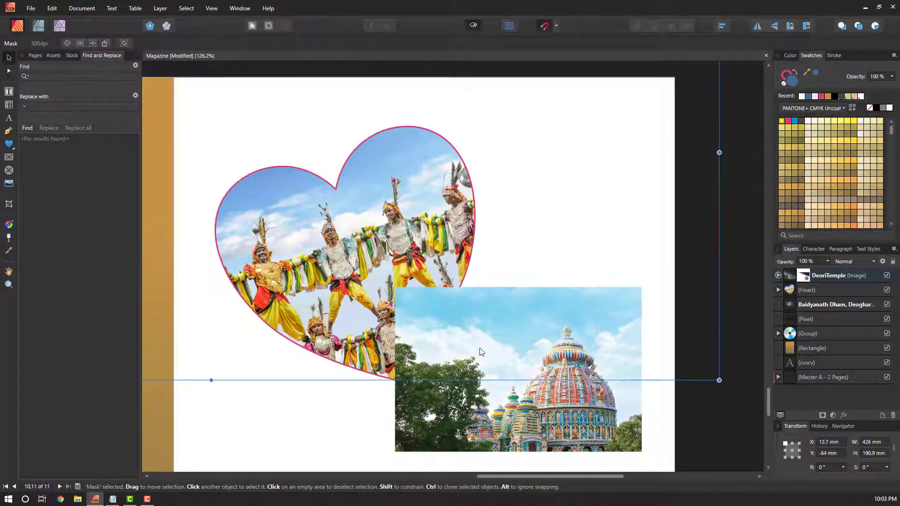
{"action": "left_click", "coordinate": [788, 280]}
{"action": "left_click_drag", "start_coordinate": [561, 431], "coordinate": [577, 238]}
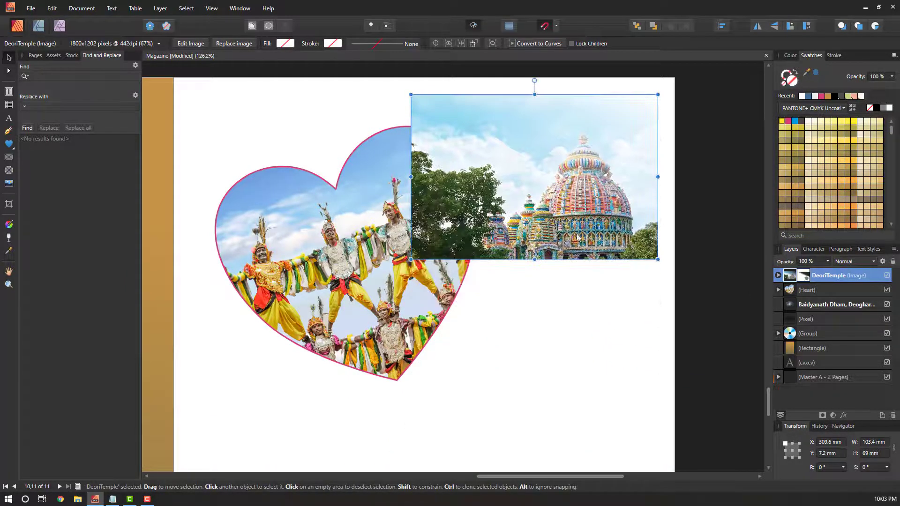
Move the temple image and the heart further up the page, with the heart at about X 209.9 mm, Y 17.4 mm
{"action": "left_click", "coordinate": [803, 278]}
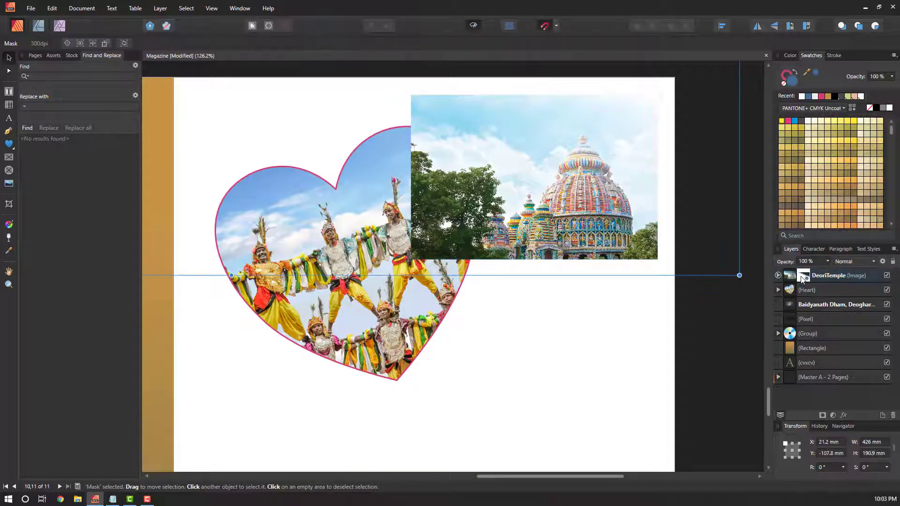
{"action": "left_click", "coordinate": [790, 277]}
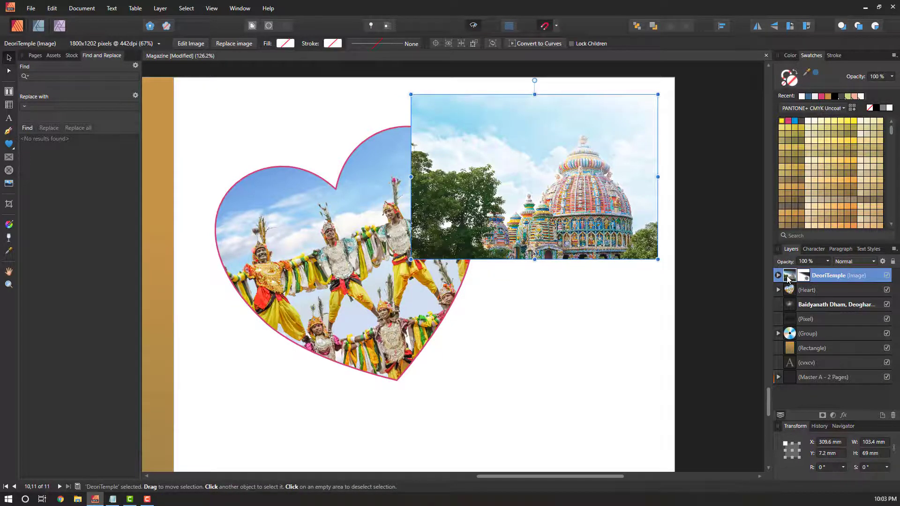
{"action": "left_click_drag", "start_coordinate": [474, 247], "coordinate": [380, 175]}
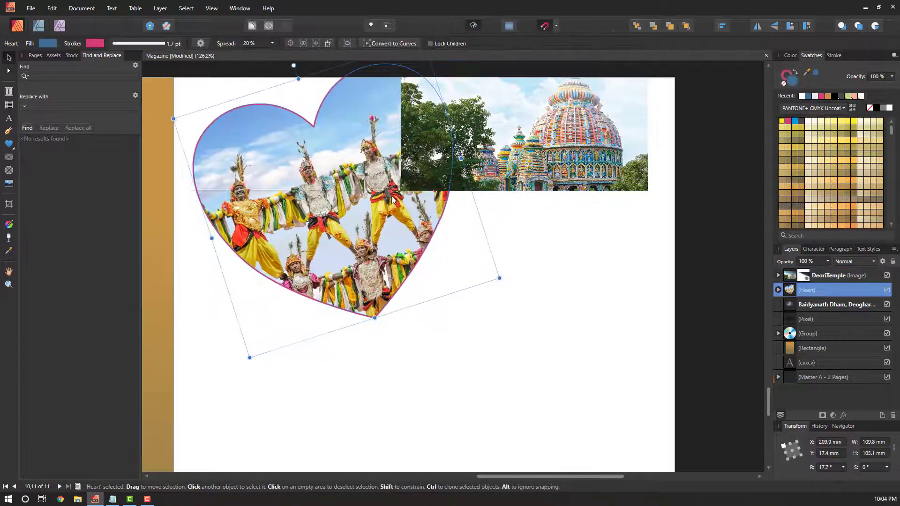
{"action": "key", "text": "Escape"}
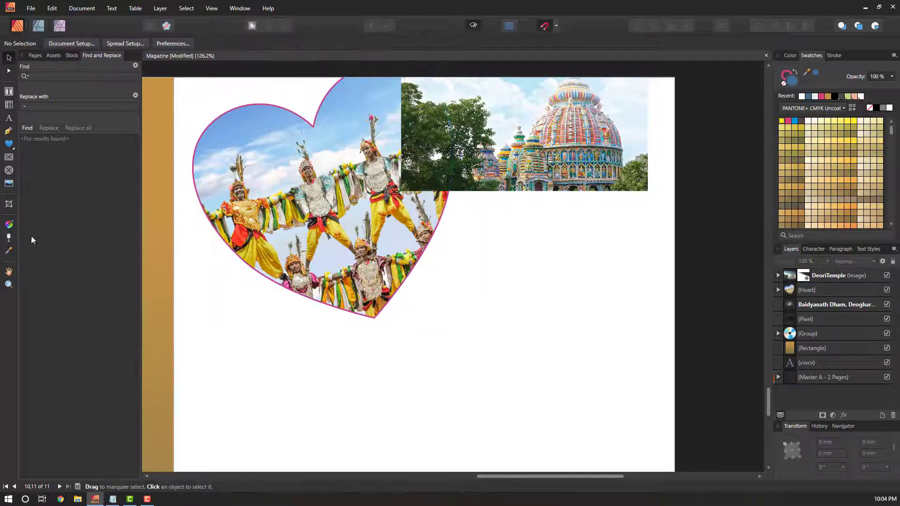
Place the image "Sharad Utsav, Netarhat" at about 150 × 100 mm below the temple image, overlapping the heart
{"action": "left_click", "coordinate": [6, 185]}
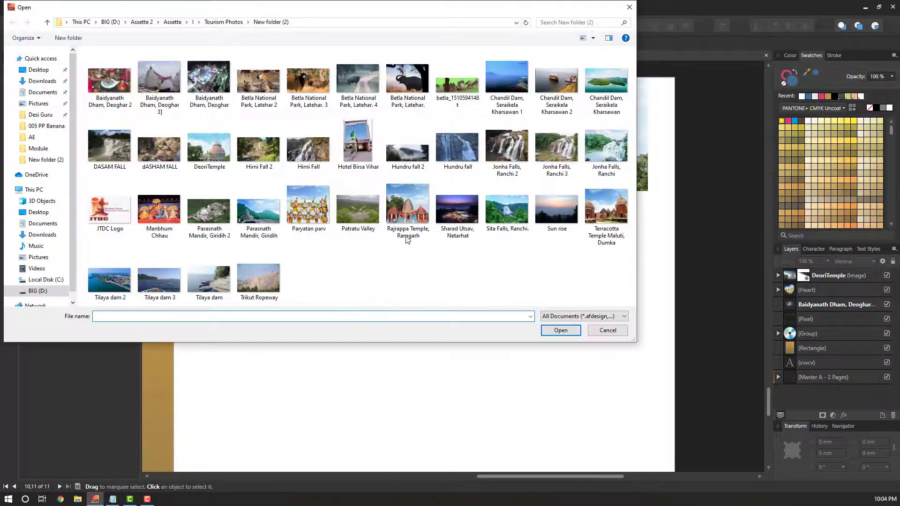
{"action": "double_click", "coordinate": [458, 209]}
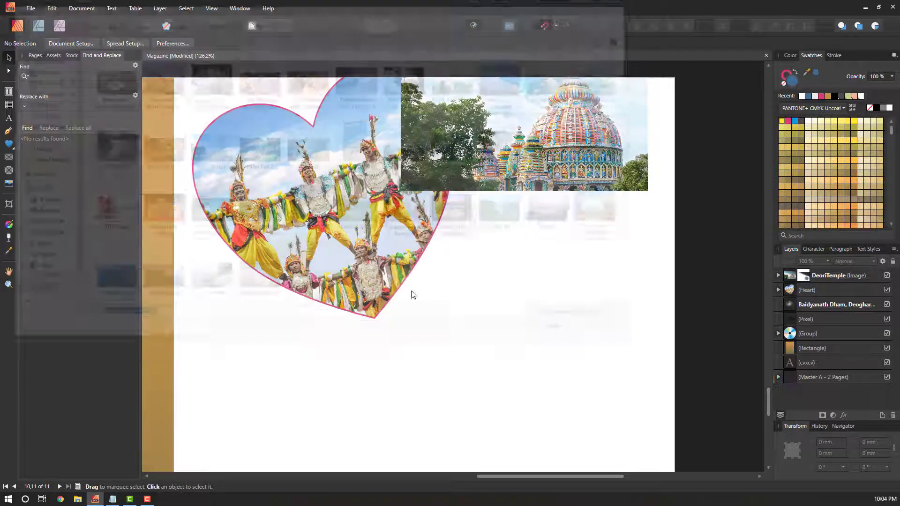
{"action": "left_click_drag", "start_coordinate": [264, 199], "coordinate": [657, 384]}
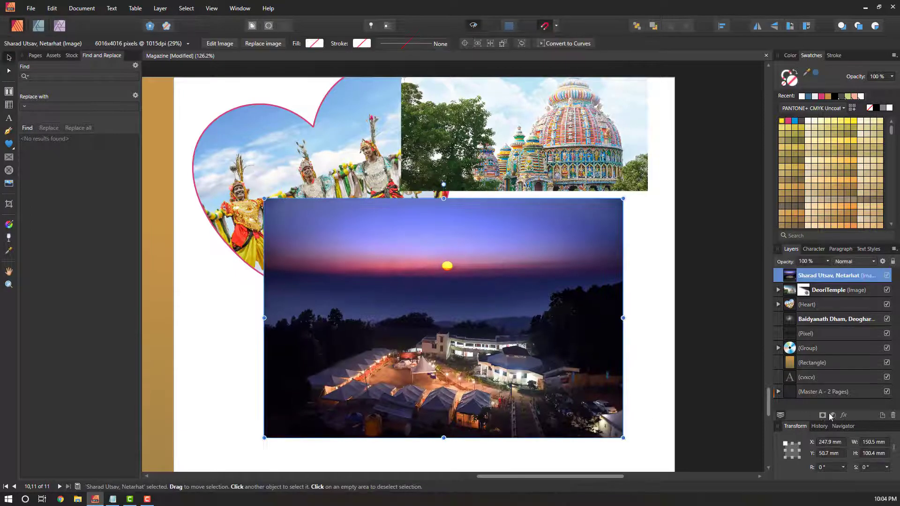
Add a Levels adjustment to the Sharad Utsav, Netarhat image and move its settings clear of the photo
{"action": "left_click", "coordinate": [833, 414]}
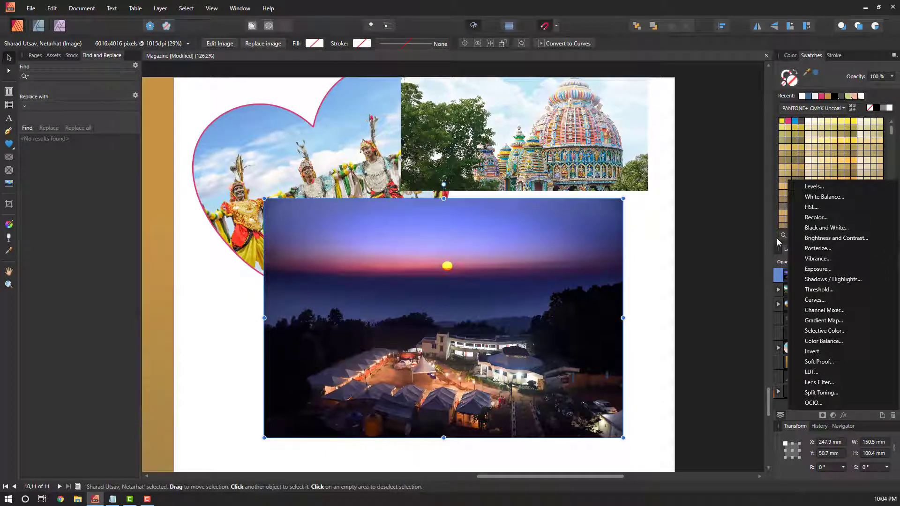
{"action": "left_click", "coordinate": [840, 191]}
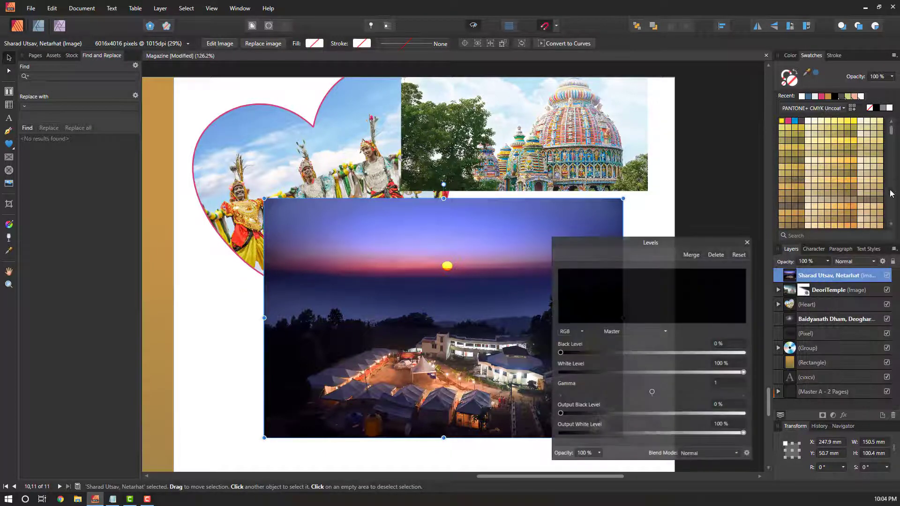
{"action": "left_click_drag", "start_coordinate": [659, 241], "coordinate": [643, 78]}
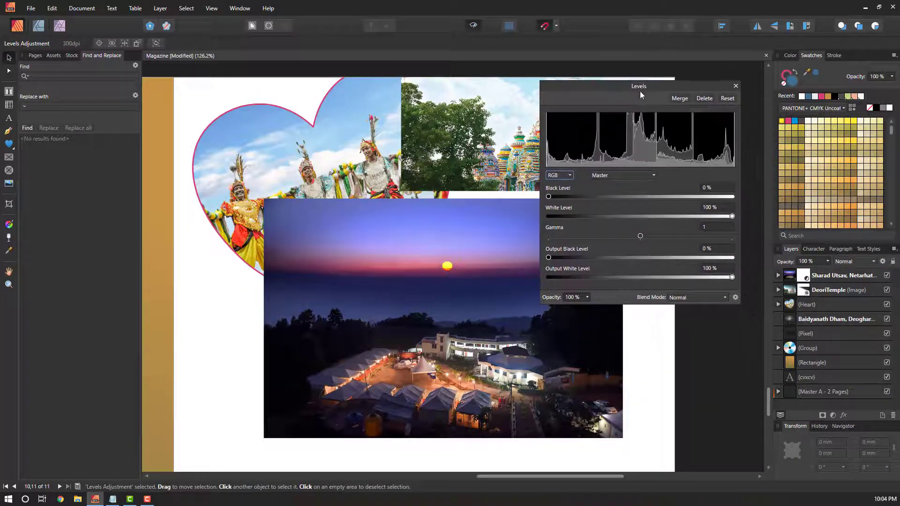
Try a White Level of 78%, Output Black Level of 2% and Output White Level of 99%, and reset the Levels adjustment
{"action": "mouse_move", "coordinate": [549, 198]}
{"action": "left_mouse_down"}
{"action": "mouse_move", "coordinate": [587, 198]}
{"action": "mouse_move", "coordinate": [545, 198]}
{"action": "left_mouse_up"}
{"action": "mouse_move", "coordinate": [733, 217]}
{"action": "left_mouse_down"}
{"action": "mouse_move", "coordinate": [579, 206]}
{"action": "mouse_move", "coordinate": [758, 223]}
{"action": "mouse_move", "coordinate": [711, 217]}
{"action": "left_mouse_up"}
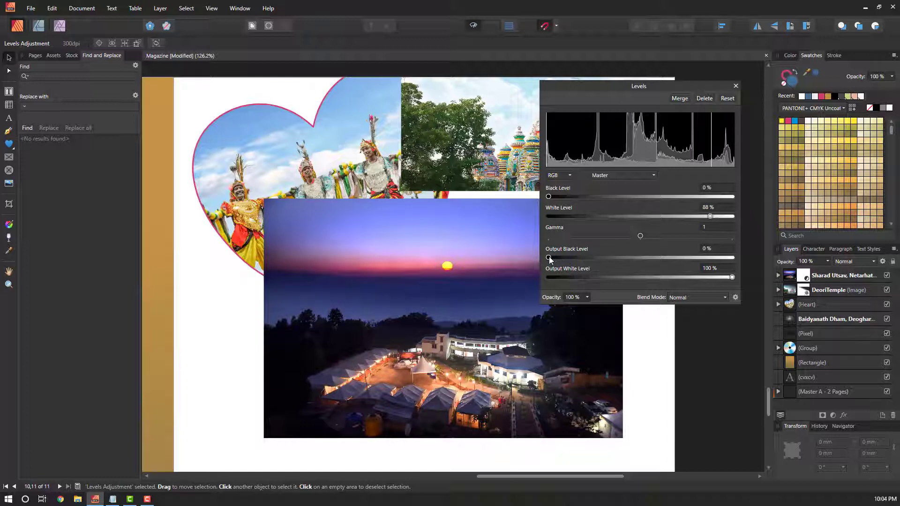
{"action": "mouse_move", "coordinate": [559, 258]}
{"action": "left_mouse_down"}
{"action": "mouse_move", "coordinate": [576, 257]}
{"action": "mouse_move", "coordinate": [553, 258]}
{"action": "left_mouse_up"}
{"action": "mouse_move", "coordinate": [733, 280]}
{"action": "left_mouse_down"}
{"action": "mouse_move", "coordinate": [720, 278]}
{"action": "mouse_move", "coordinate": [731, 278]}
{"action": "left_mouse_up"}
{"action": "left_click_drag", "start_coordinate": [711, 217], "coordinate": [692, 217]}
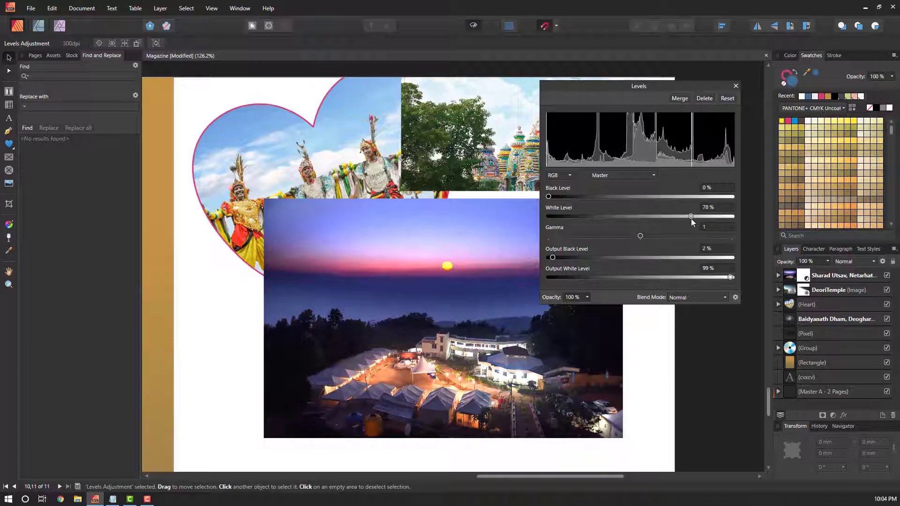
{"action": "left_click", "coordinate": [728, 98]}
{"action": "left_click", "coordinate": [736, 85]}
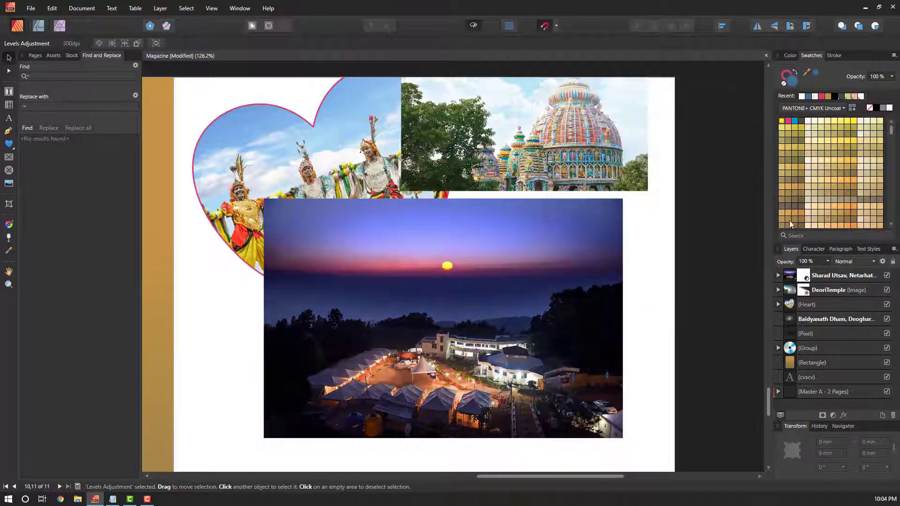
Add a White Balance adjustment of -100% and nest it inside the expanded Sharad Utsav, Netarhat image layer
{"action": "left_click", "coordinate": [832, 416]}
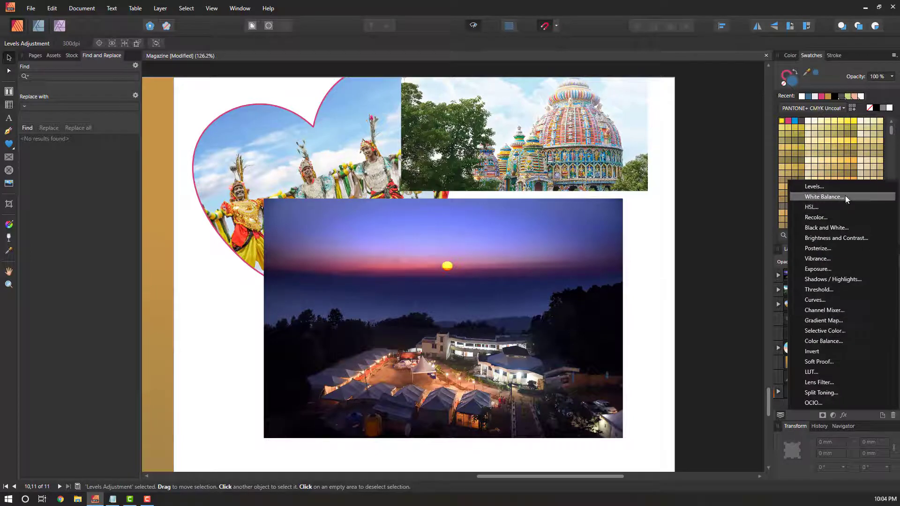
{"action": "left_click", "coordinate": [846, 197]}
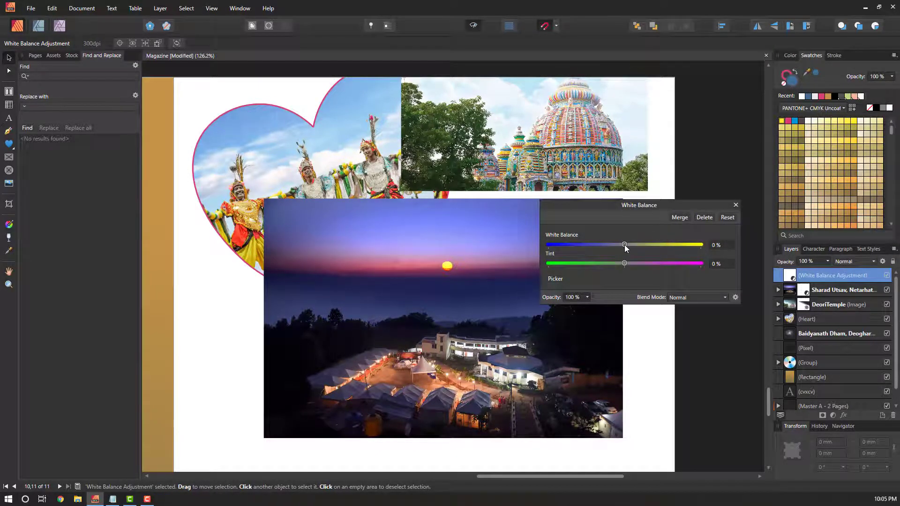
{"action": "left_click_drag", "start_coordinate": [625, 245], "coordinate": [589, 247]}
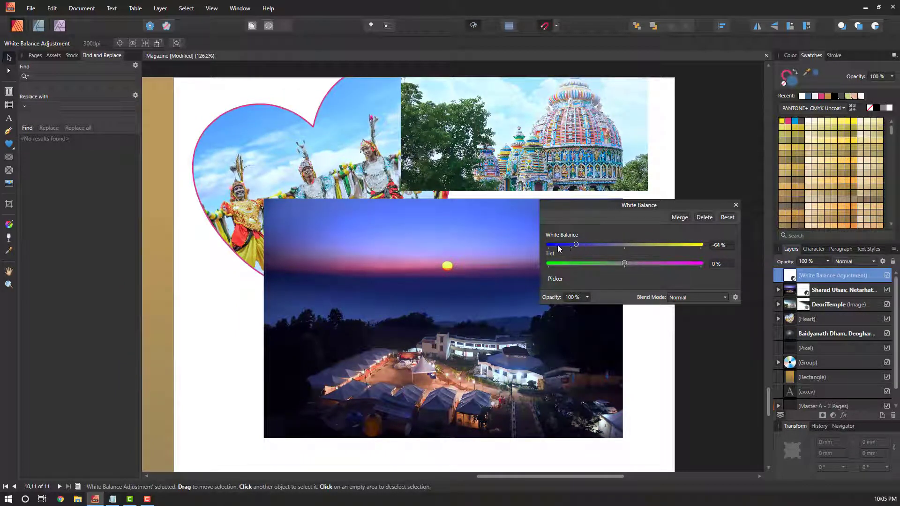
{"action": "left_click_drag", "start_coordinate": [558, 247], "coordinate": [545, 244]}
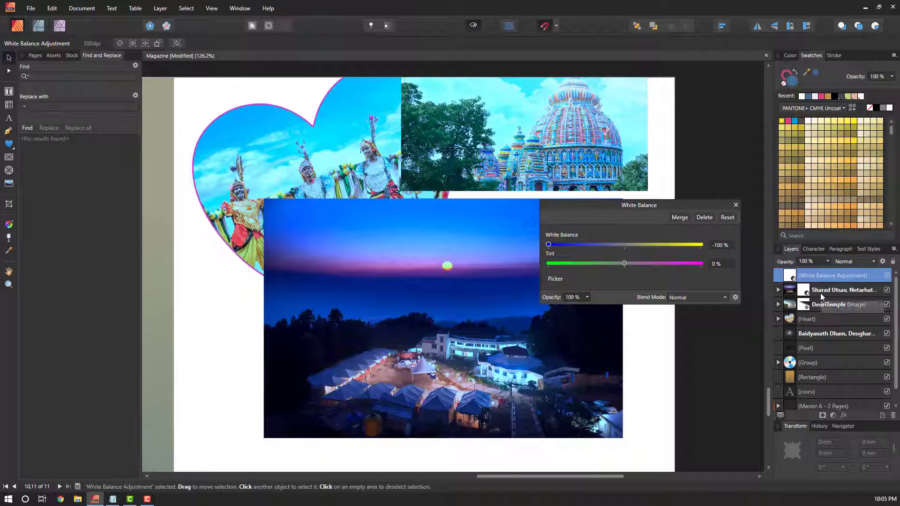
{"action": "left_click_drag", "start_coordinate": [820, 276], "coordinate": [821, 294]}
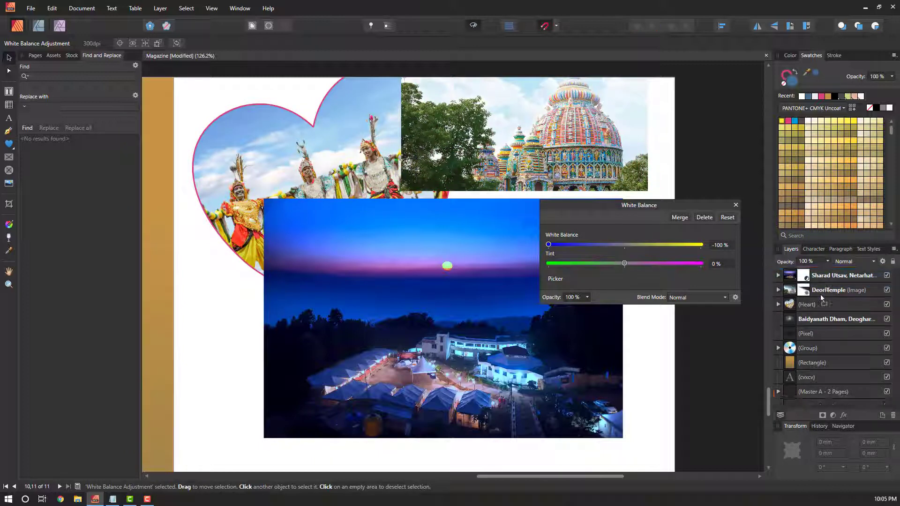
{"action": "left_click", "coordinate": [778, 277]}
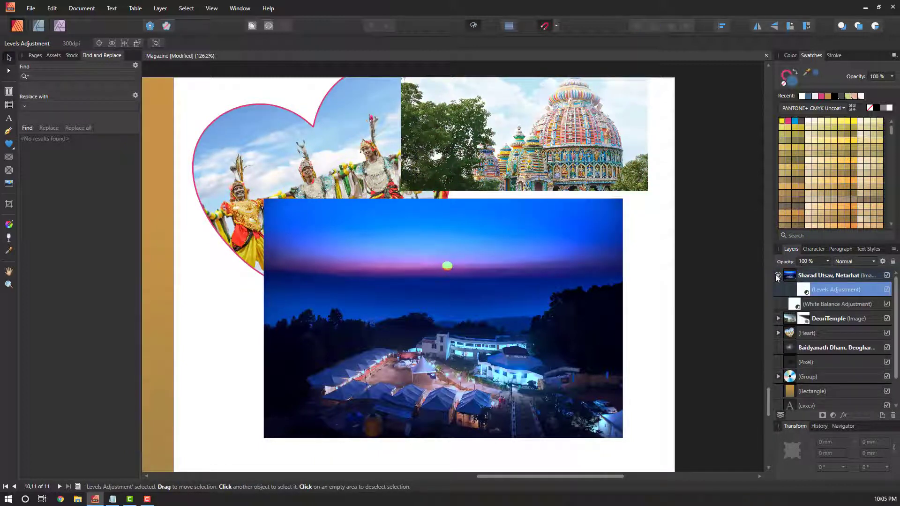
Set the White Balance adjustment to about -52% and move the Sharad Utsav, Netarhat image up over the heart
{"action": "left_click", "coordinate": [823, 305]}
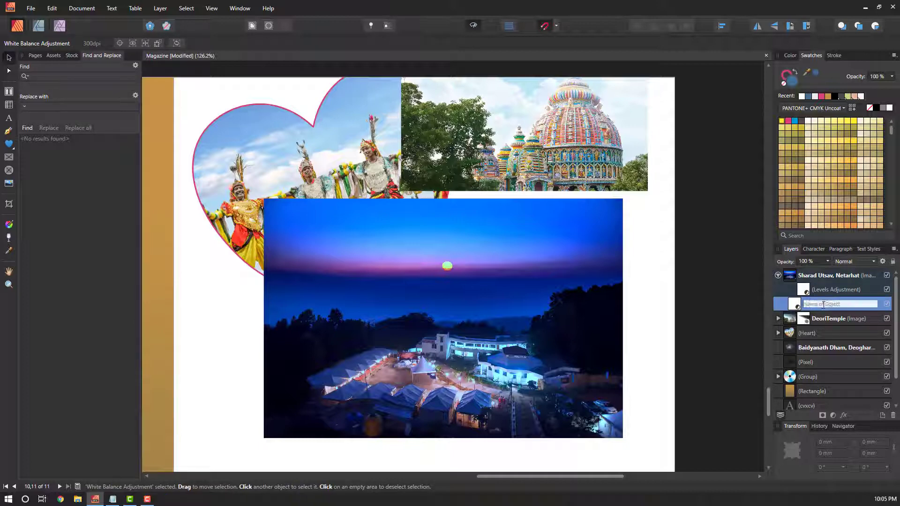
{"action": "double_click", "coordinate": [796, 306]}
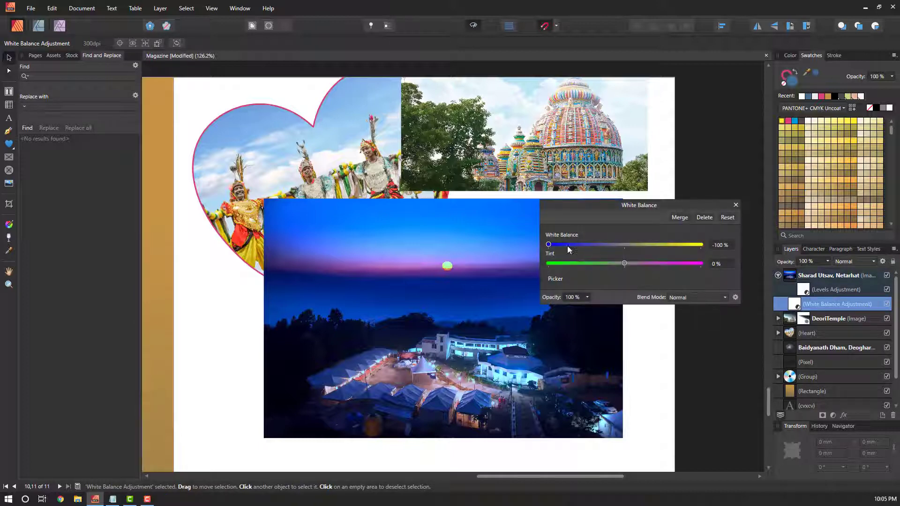
{"action": "left_click_drag", "start_coordinate": [549, 245], "coordinate": [585, 245]}
{"action": "left_click", "coordinate": [736, 205]}
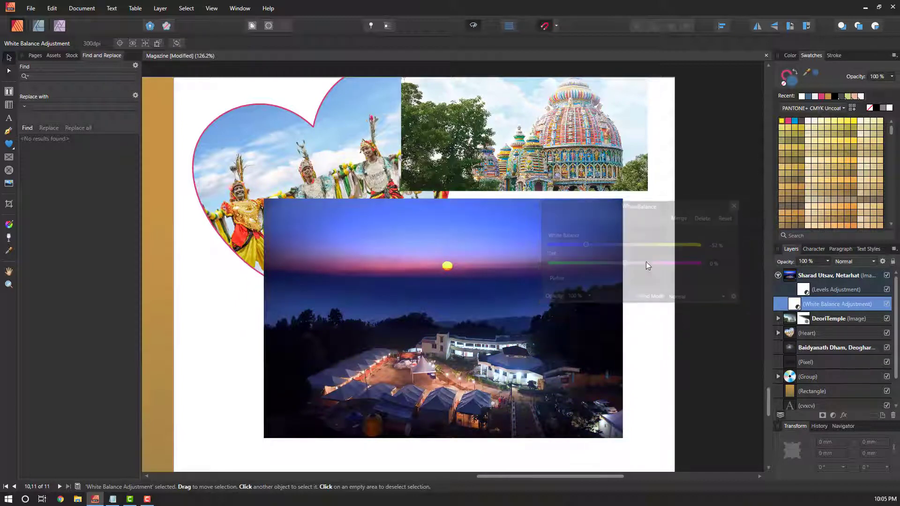
{"action": "left_click_drag", "start_coordinate": [500, 256], "coordinate": [301, 120]}
{"action": "left_click", "coordinate": [583, 364]}
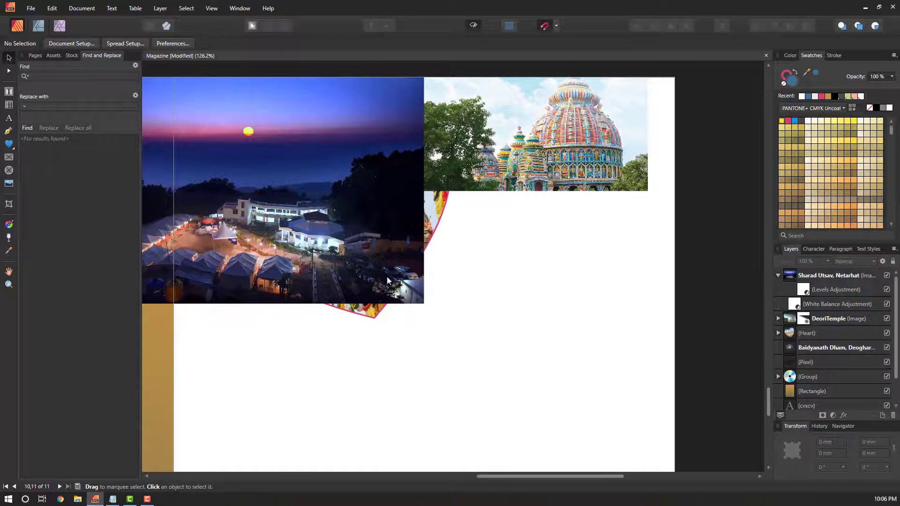
Place the image "Sita Falls, Ranchi." at about 85 × 57 mm on the blank area below the temple image
{"action": "key", "text": "ctrl+o"}
{"action": "left_click", "coordinate": [507, 209]}
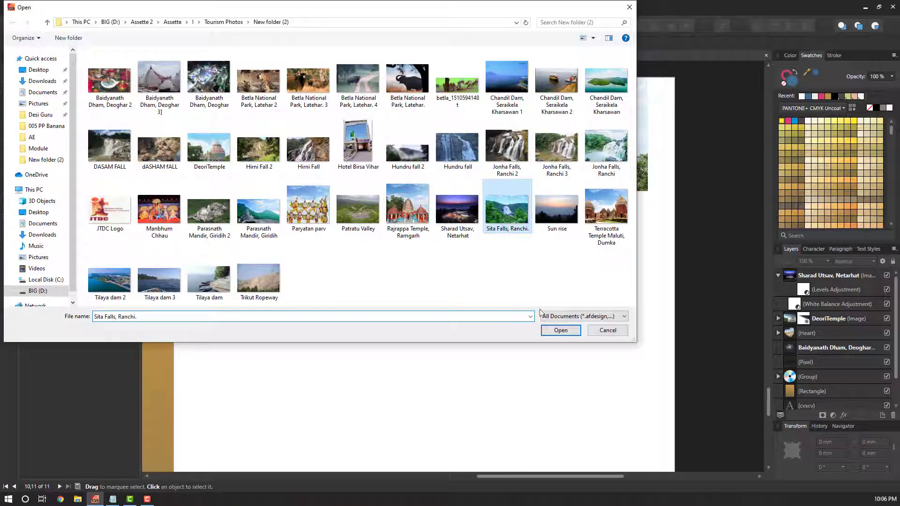
{"action": "left_click", "coordinate": [561, 330]}
{"action": "left_click_drag", "start_coordinate": [332, 310], "coordinate": [534, 420]}
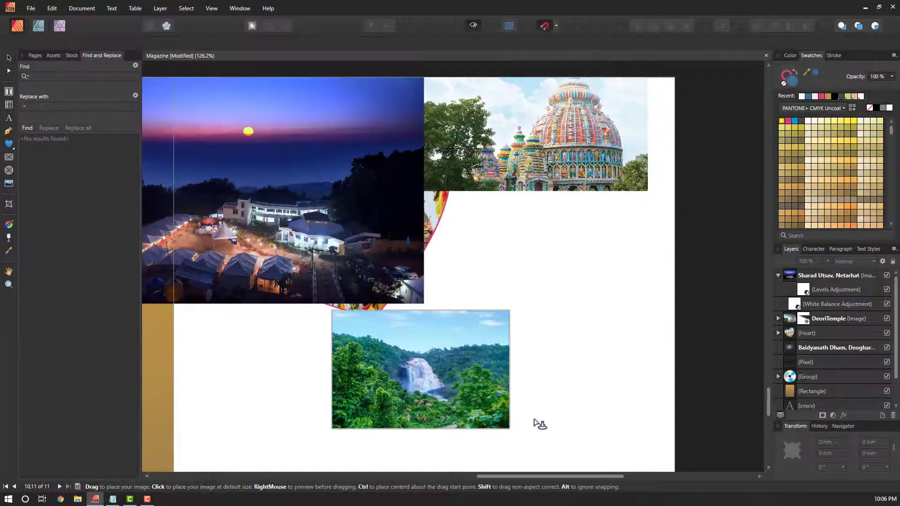
{"action": "left_click_drag", "start_coordinate": [501, 383], "coordinate": [610, 382]}
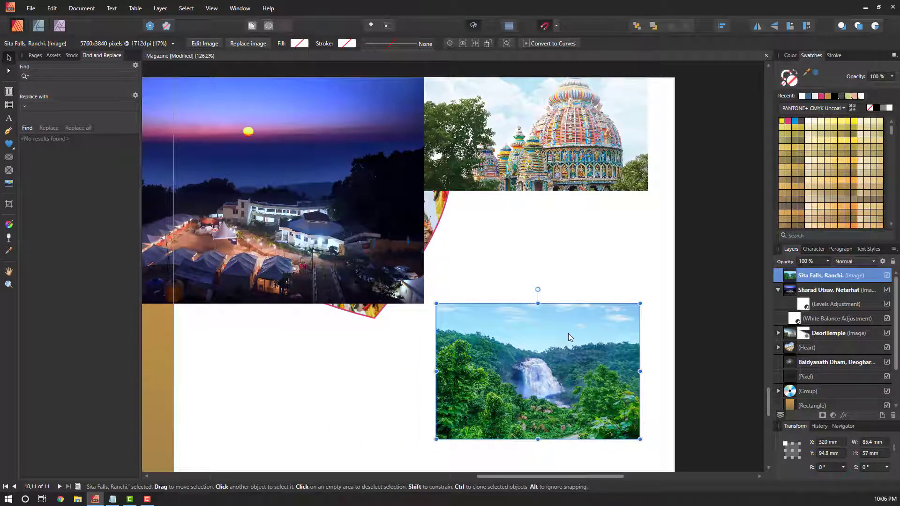
Add a Color Balance adjustment to the Sita Falls image with the midtones' Magenta/Green at 79%
{"action": "left_click", "coordinate": [823, 415]}
{"action": "key", "text": "ctrl+z"}
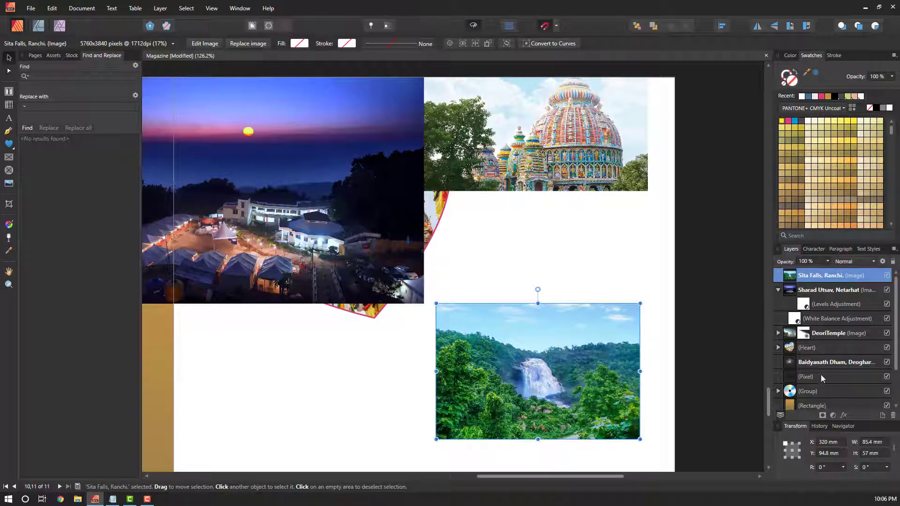
{"action": "left_click", "coordinate": [833, 416]}
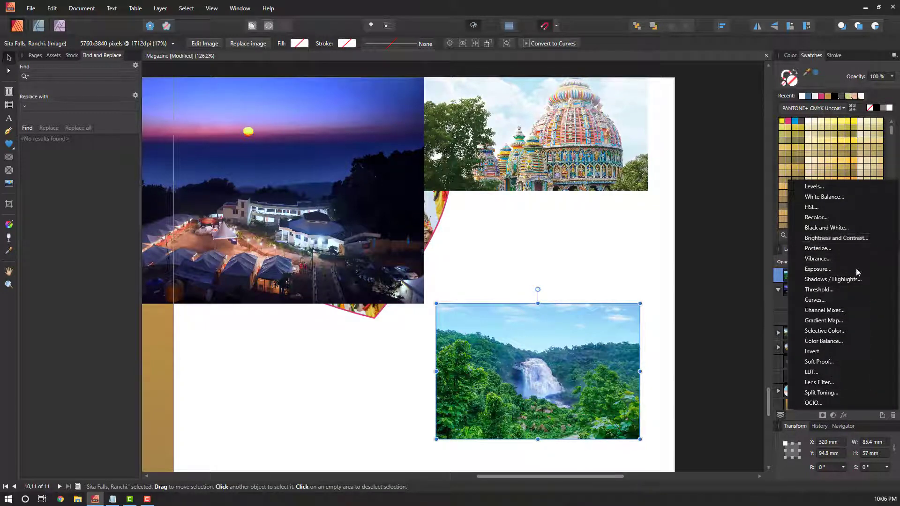
{"action": "left_click", "coordinate": [848, 341]}
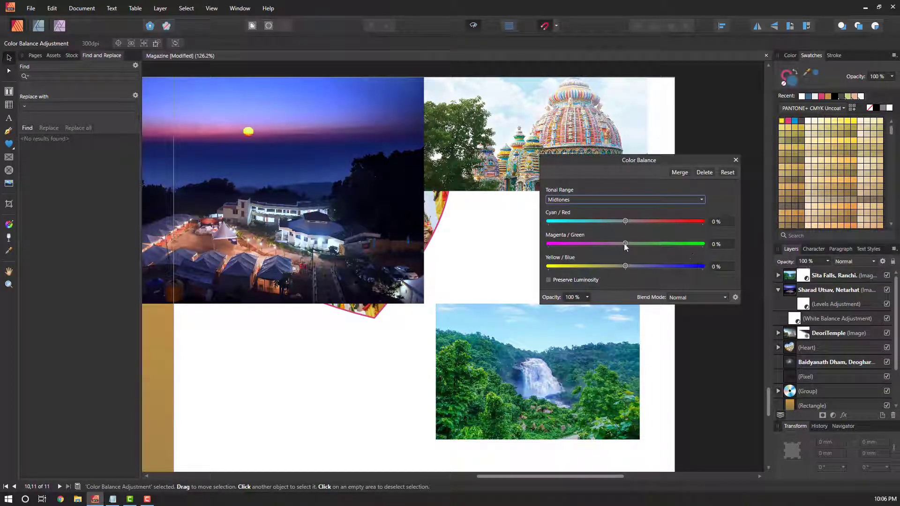
{"action": "left_click_drag", "start_coordinate": [625, 243], "coordinate": [561, 251]}
{"action": "left_click_drag", "start_coordinate": [671, 252], "coordinate": [687, 261]}
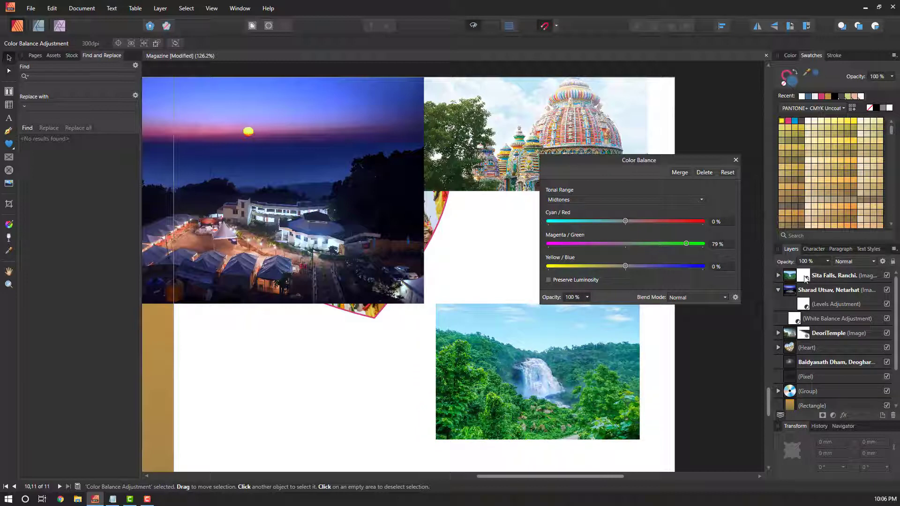
{"action": "left_click", "coordinate": [735, 161]}
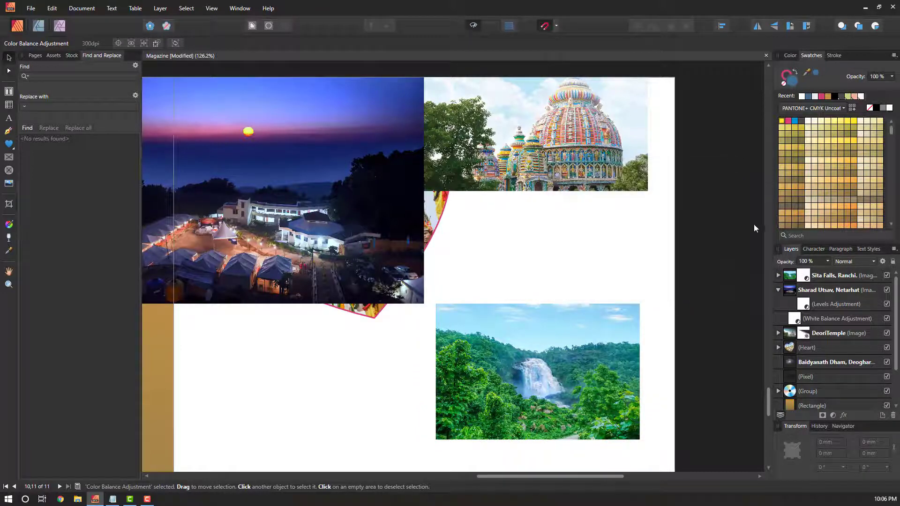
Move the Color Balance adjustment out above the Sita Falls image layer, nest it back inside as a child, and collapse the layer
{"action": "left_click", "coordinate": [777, 276]}
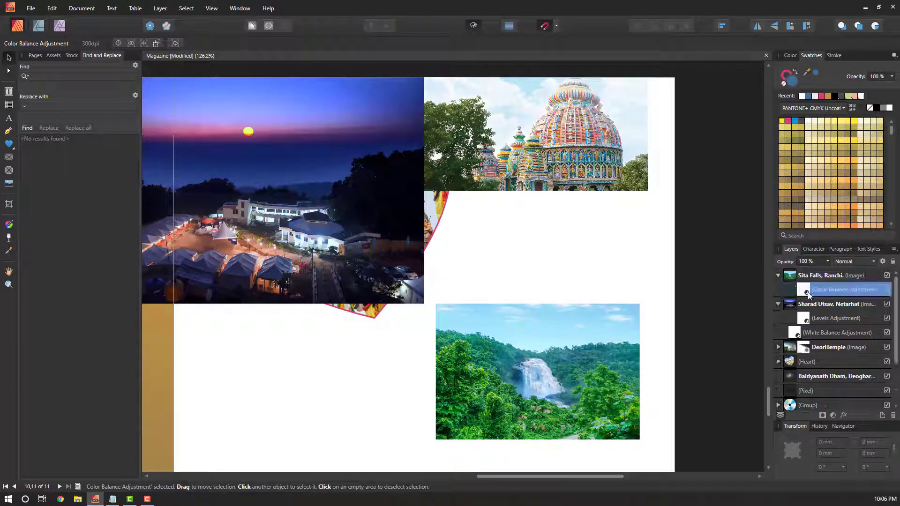
{"action": "left_click_drag", "start_coordinate": [807, 291], "coordinate": [806, 271]}
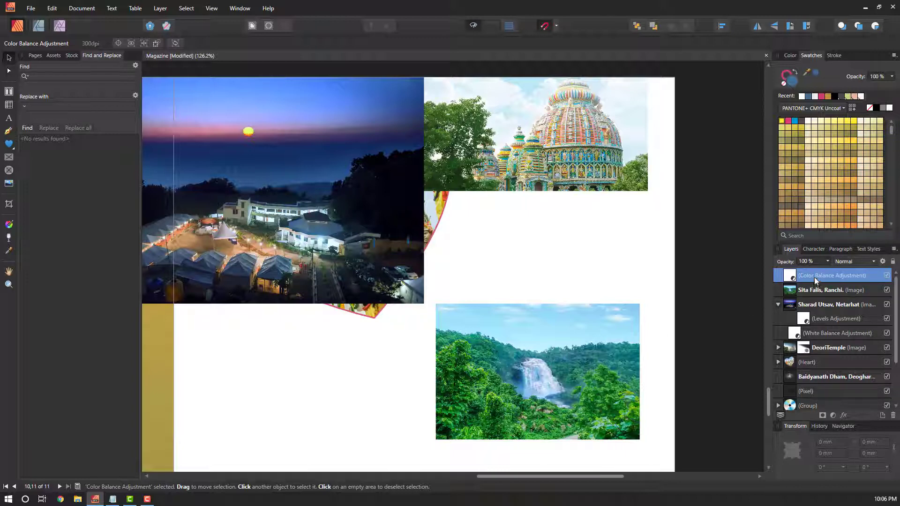
{"action": "left_click_drag", "start_coordinate": [815, 281], "coordinate": [814, 291]}
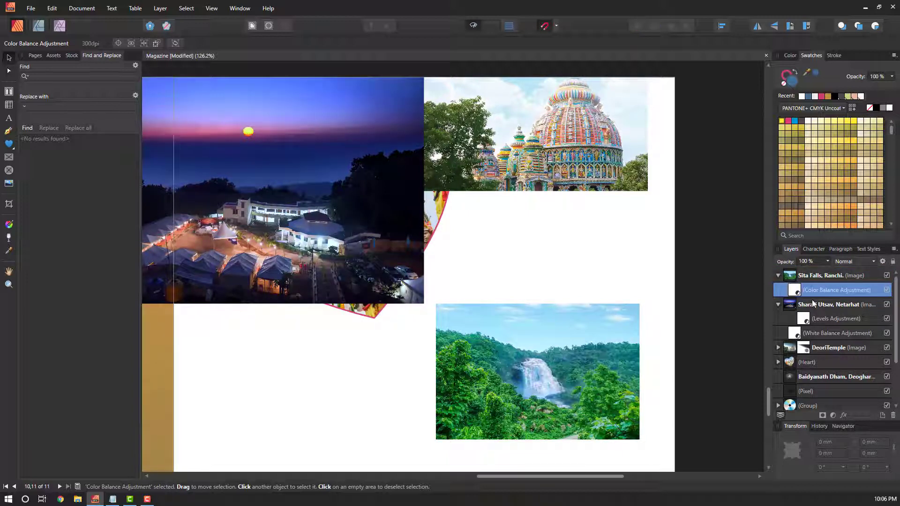
{"action": "left_click", "coordinate": [778, 276]}
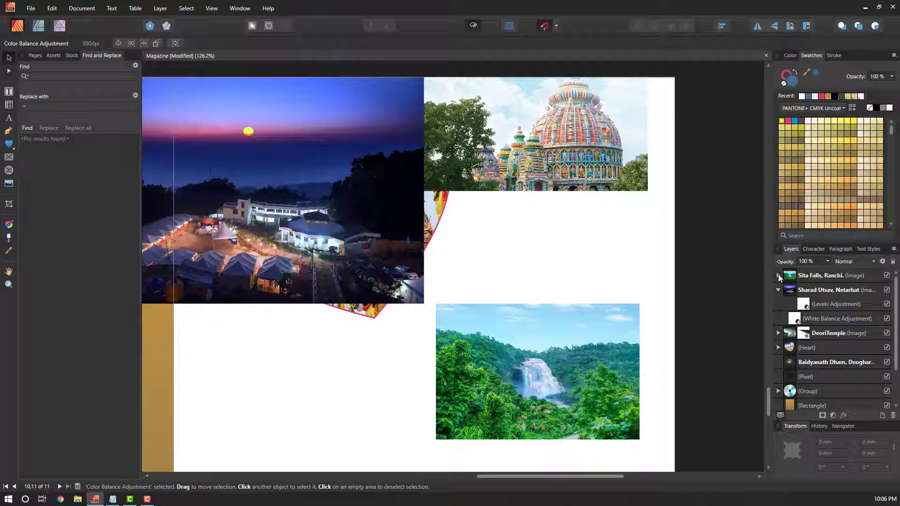
Move the Sita Falls image over the Sharad Utsav, Netarhat image to about X 213.5 mm, Y 13.5 mm
{"action": "left_click", "coordinate": [833, 416]}
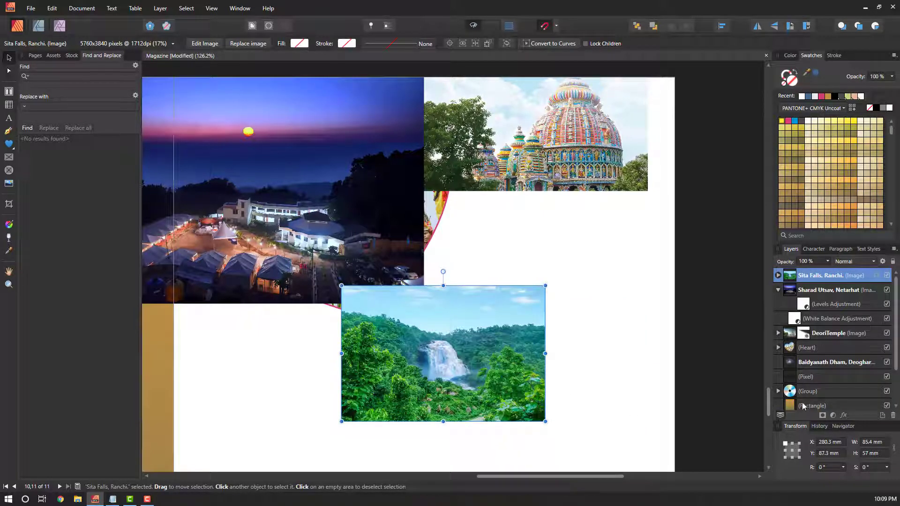
{"action": "left_click_drag", "start_coordinate": [518, 398], "coordinate": [410, 345]}
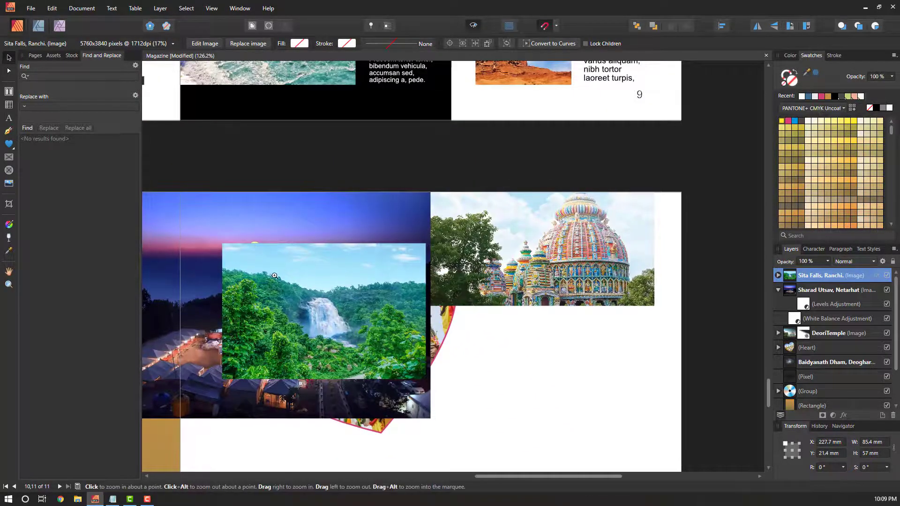
{"action": "left_click_drag", "start_coordinate": [199, 182], "coordinate": [279, 257]}
{"action": "left_click_drag", "start_coordinate": [472, 371], "coordinate": [486, 289]}
{"action": "left_click_drag", "start_coordinate": [422, 194], "coordinate": [361, 157]}
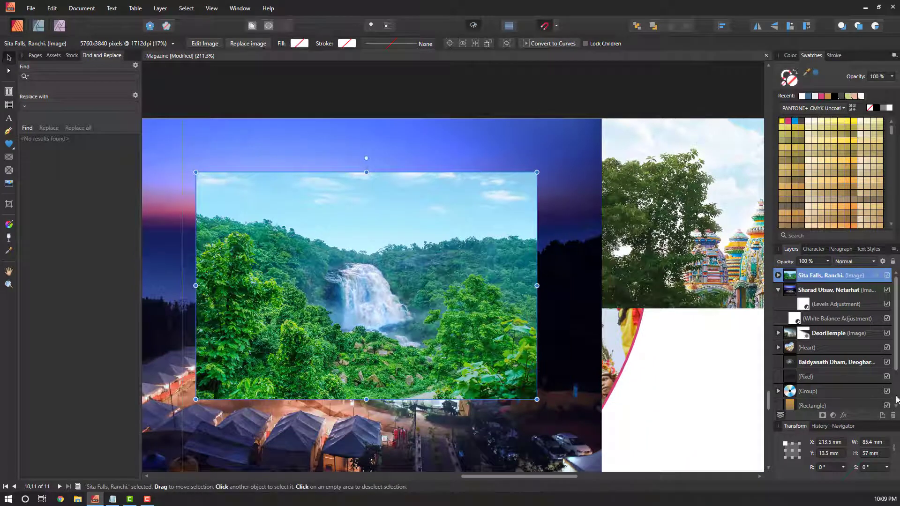
Open the layer effects for the Sita Falls image and try a Gaussian Blur, switching it off again
{"action": "left_click", "coordinate": [844, 415]}
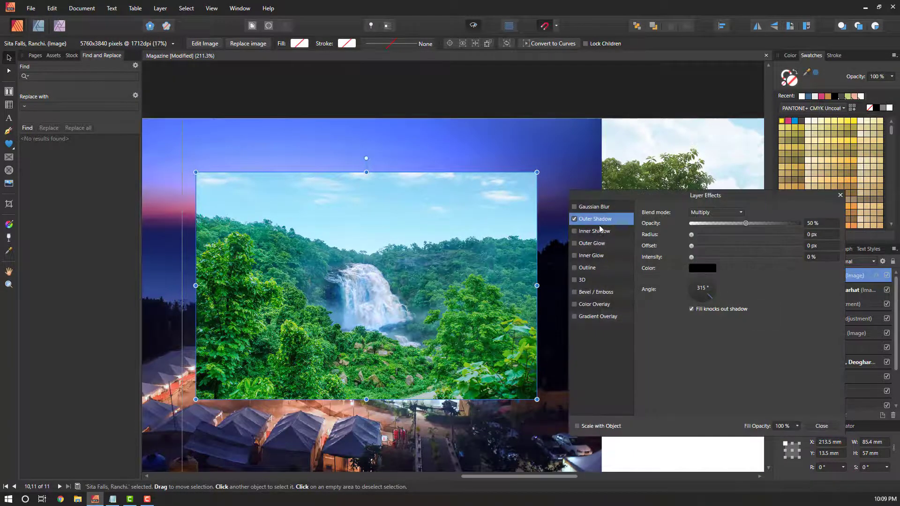
{"action": "left_click", "coordinate": [575, 219]}
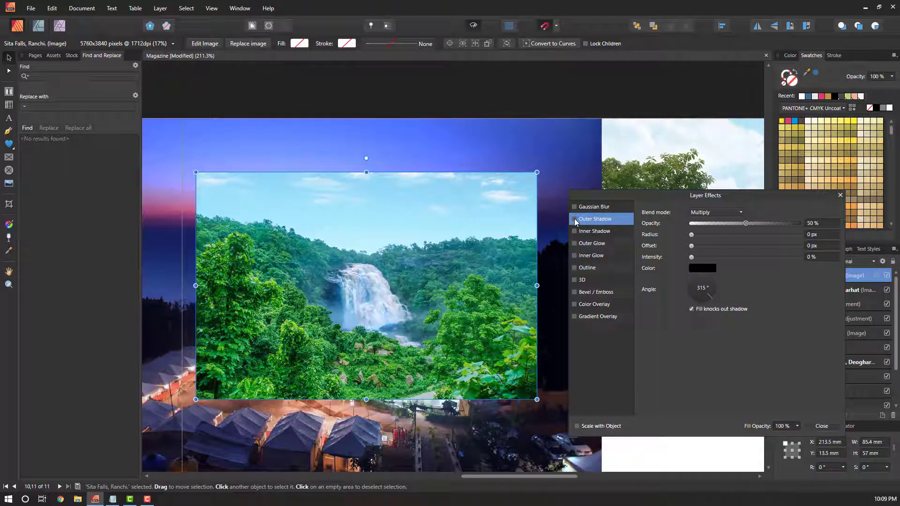
{"action": "left_click", "coordinate": [597, 206]}
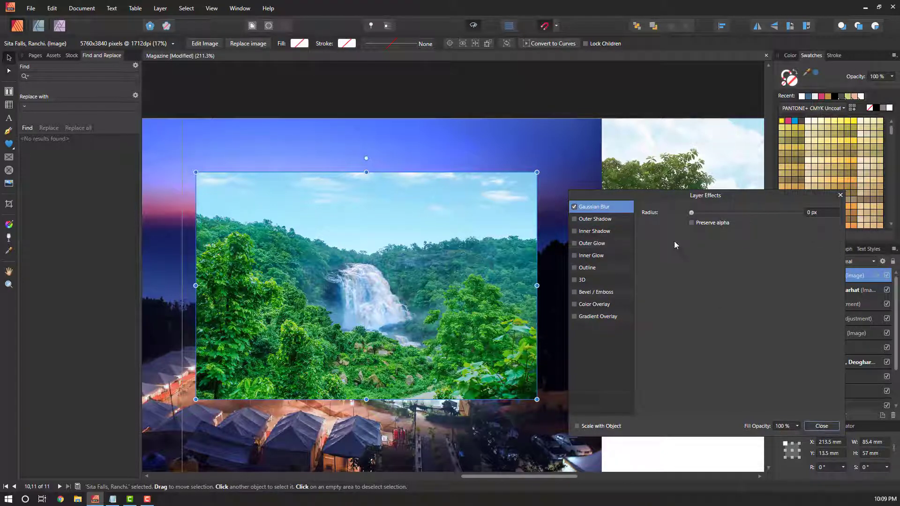
{"action": "mouse_move", "coordinate": [692, 212]}
{"action": "left_mouse_down"}
{"action": "mouse_move", "coordinate": [759, 211]}
{"action": "mouse_move", "coordinate": [693, 213]}
{"action": "left_mouse_up"}
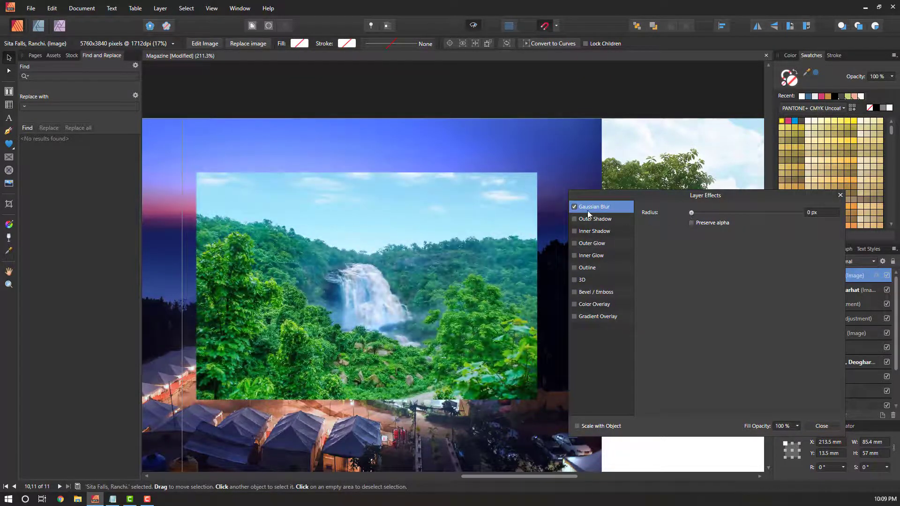
{"action": "left_click", "coordinate": [575, 207]}
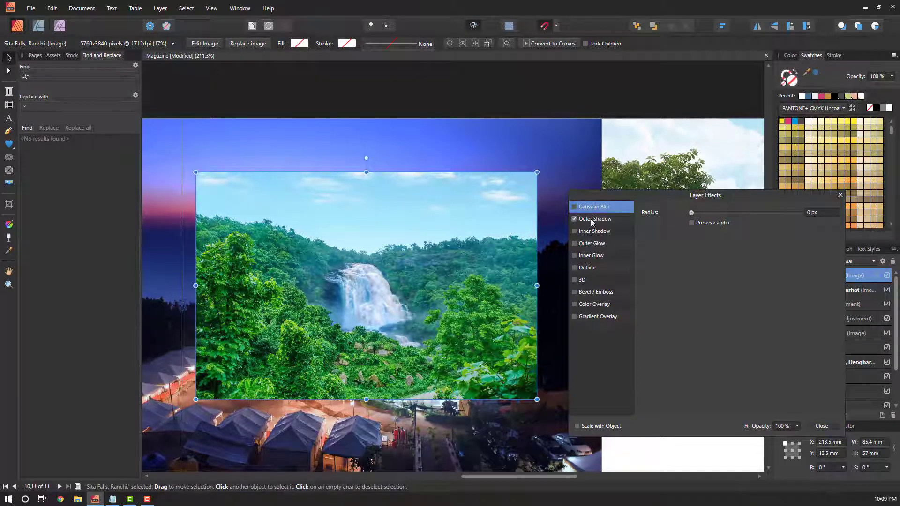
Try an Outer Shadow on the Sita Falls image with a 100 px radius and 100 px offset
{"action": "left_click", "coordinate": [594, 220]}
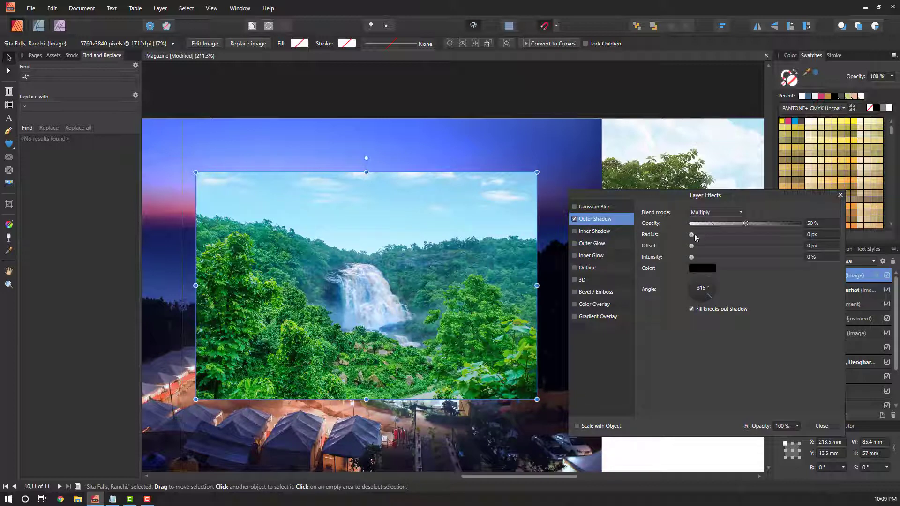
{"action": "left_click_drag", "start_coordinate": [692, 234], "coordinate": [813, 240]}
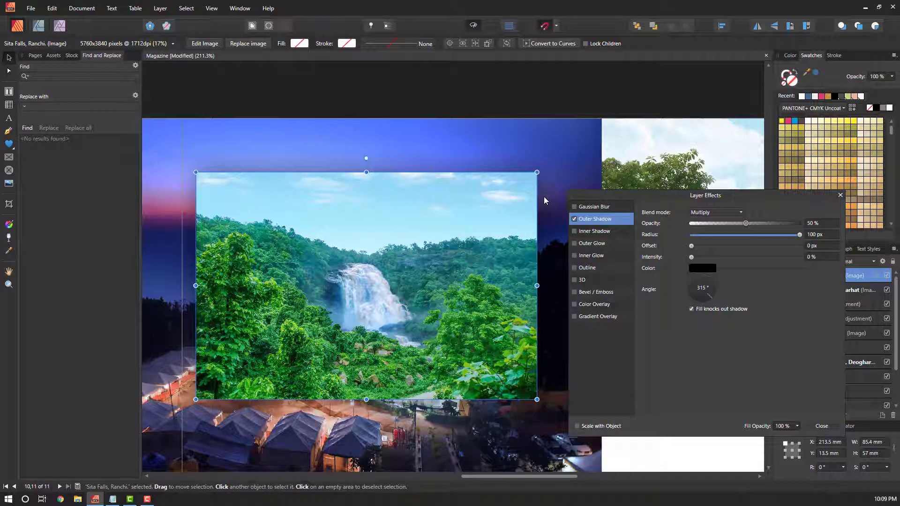
{"action": "left_click", "coordinate": [576, 221]}
{"action": "left_click", "coordinate": [575, 219]}
{"action": "left_click_drag", "start_coordinate": [691, 247], "coordinate": [816, 255]}
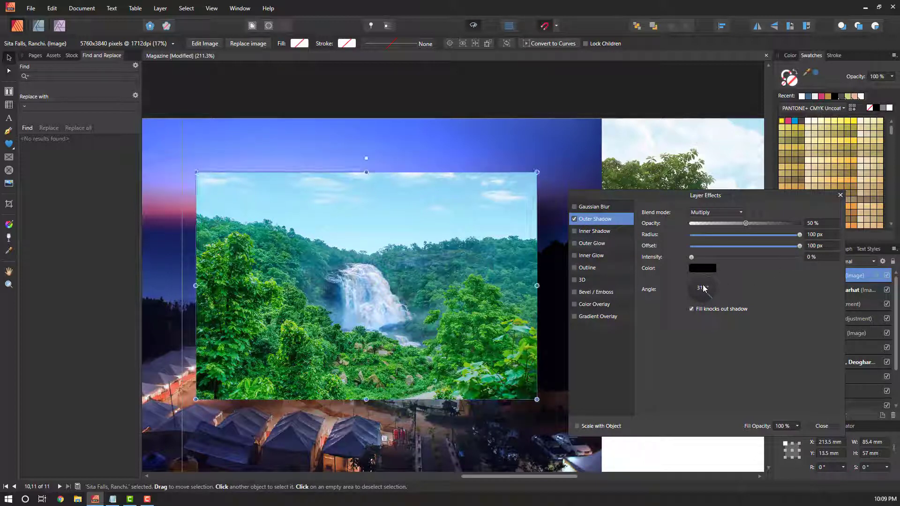
Try the outer shadow at a 225° angle with 4% intensity and 79% opacity, and switch the shadow off
{"action": "left_click", "coordinate": [700, 303]}
{"action": "left_click_drag", "start_coordinate": [700, 301], "coordinate": [694, 297]}
{"action": "left_click_drag", "start_coordinate": [692, 258], "coordinate": [733, 257]}
{"action": "left_click_drag", "start_coordinate": [737, 224], "coordinate": [836, 223]}
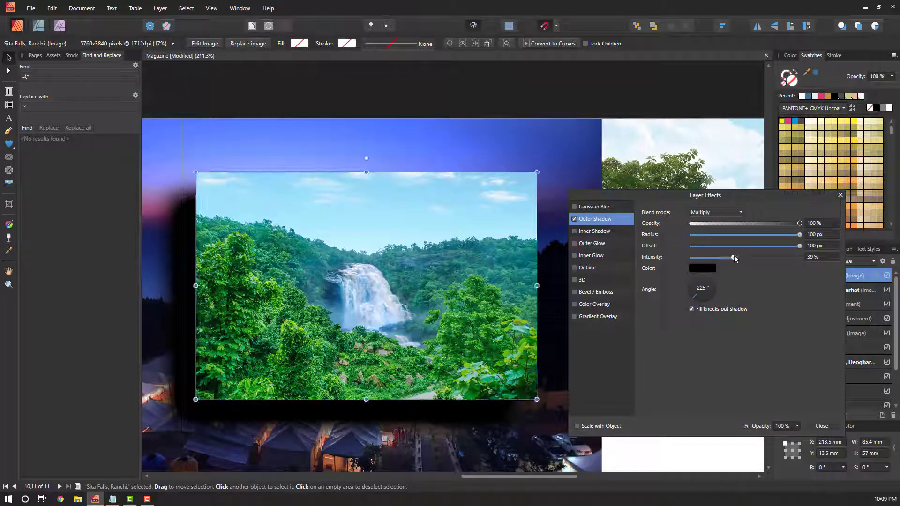
{"action": "left_click_drag", "start_coordinate": [733, 257], "coordinate": [697, 259]}
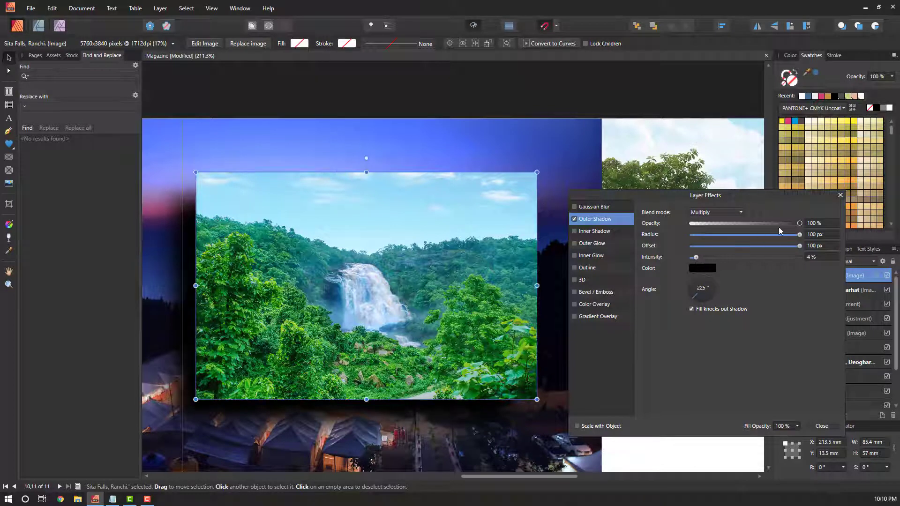
{"action": "left_click_drag", "start_coordinate": [800, 223], "coordinate": [777, 227]}
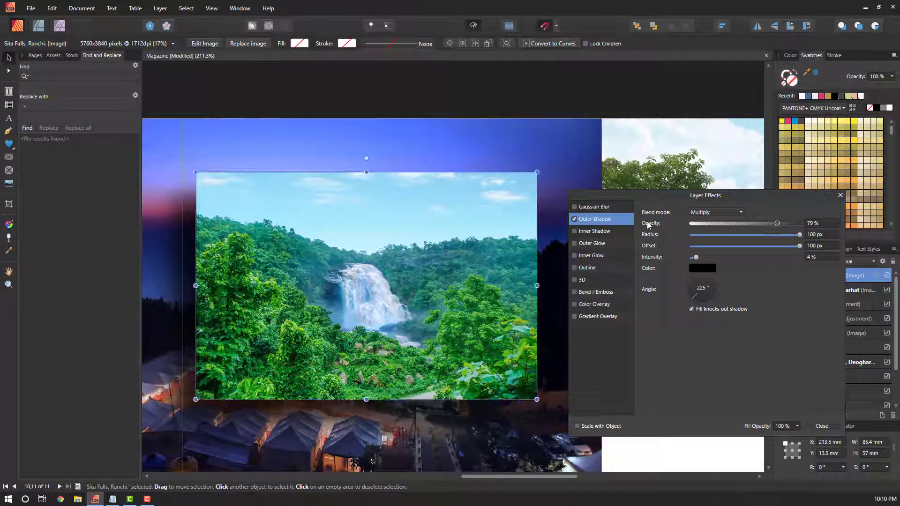
{"action": "left_click", "coordinate": [575, 219]}
{"action": "left_click", "coordinate": [575, 219]}
Enable a white Outer Glow on the Sita Falls image with Normal blend mode and a radius of 31.4 px
{"action": "left_click", "coordinate": [593, 244]}
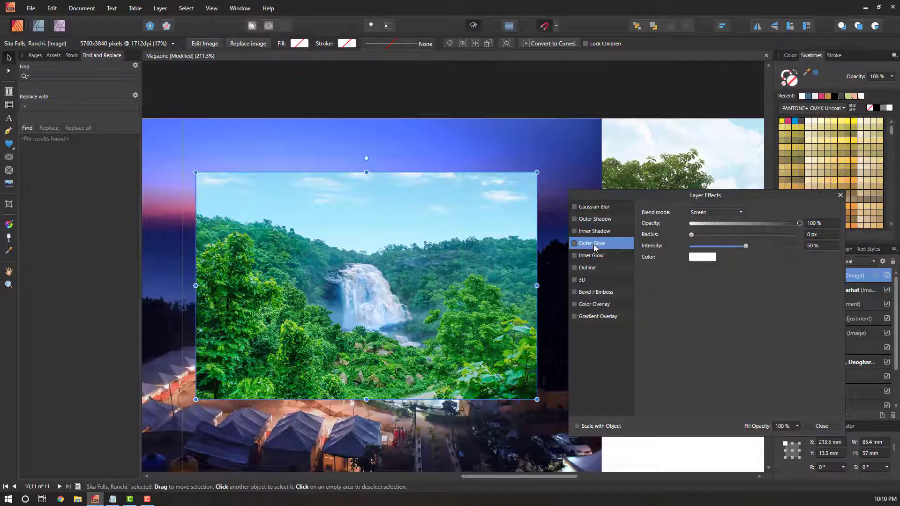
{"action": "left_click", "coordinate": [574, 244]}
{"action": "left_click", "coordinate": [714, 213]}
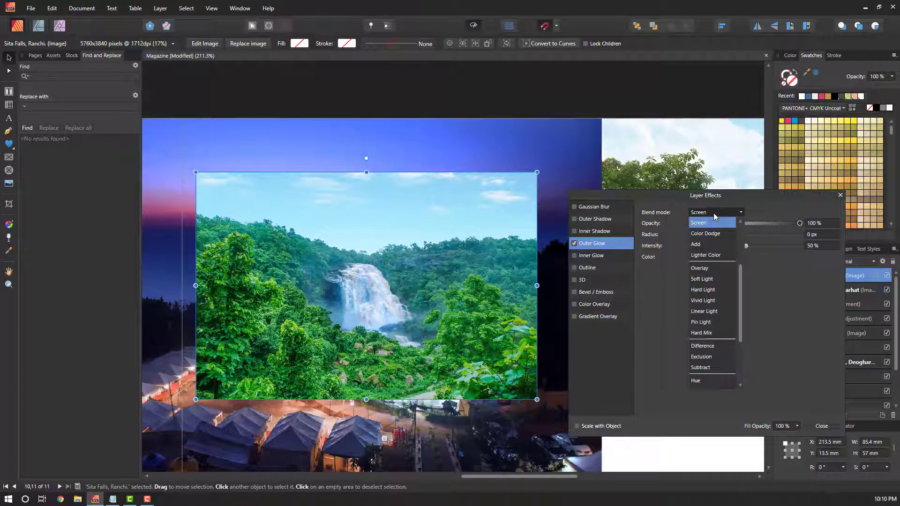
{"action": "left_click_drag", "start_coordinate": [741, 271], "coordinate": [741, 221]}
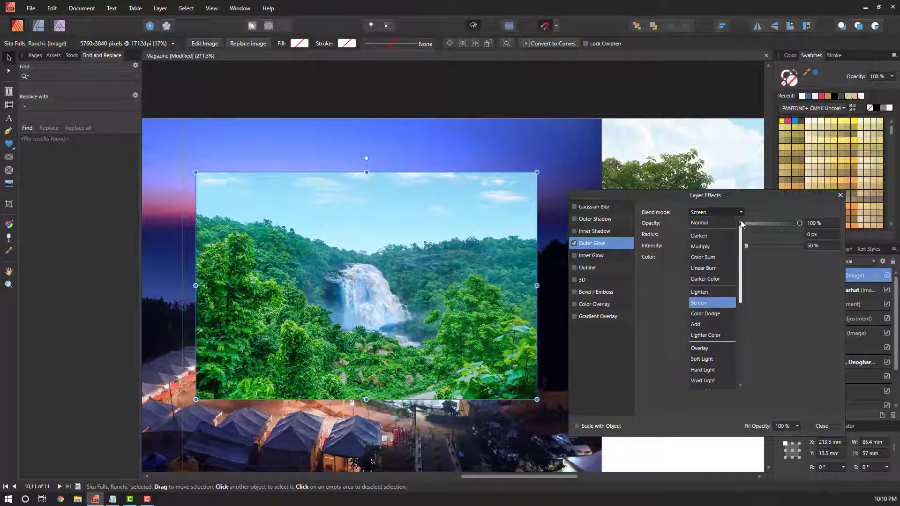
{"action": "left_click", "coordinate": [710, 222]}
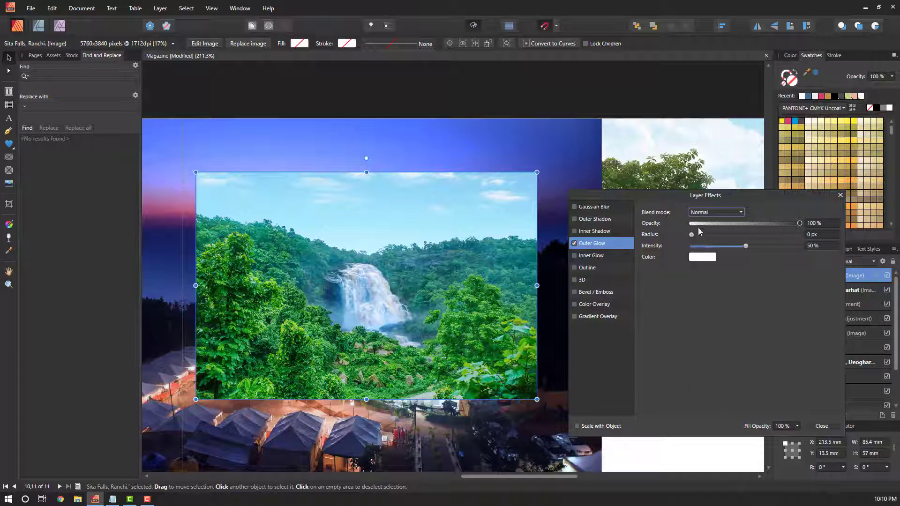
{"action": "left_click_drag", "start_coordinate": [692, 234], "coordinate": [764, 236]}
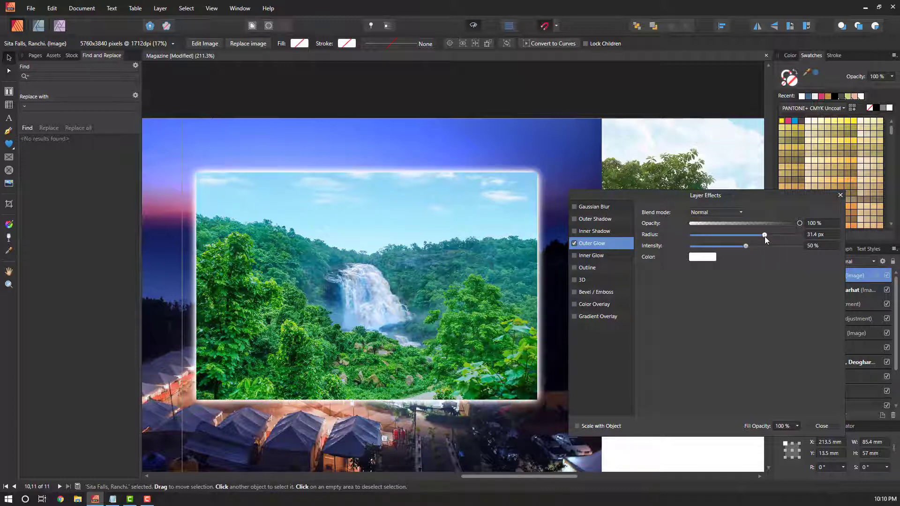
Switch off the Outer Glow on the Sita Falls image and enable an Outline with a radius of 8.7 px
{"action": "left_click", "coordinate": [574, 243]}
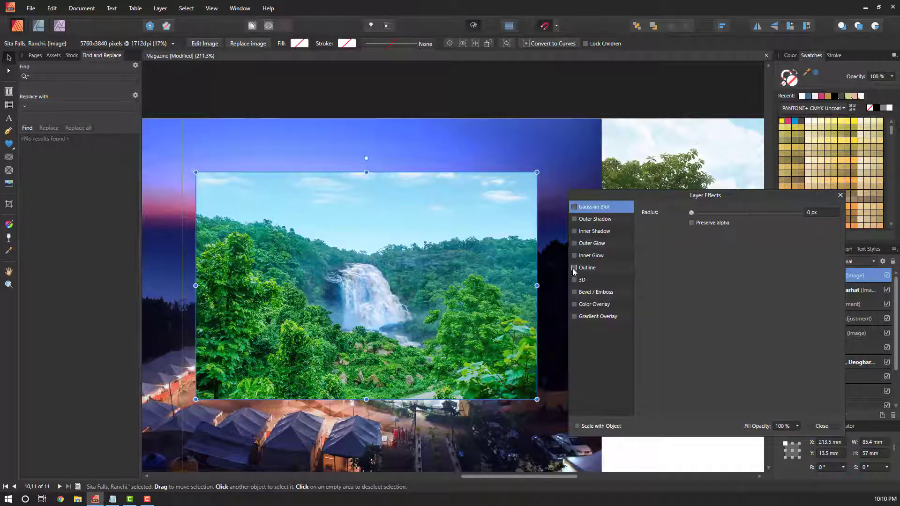
{"action": "left_click", "coordinate": [586, 267]}
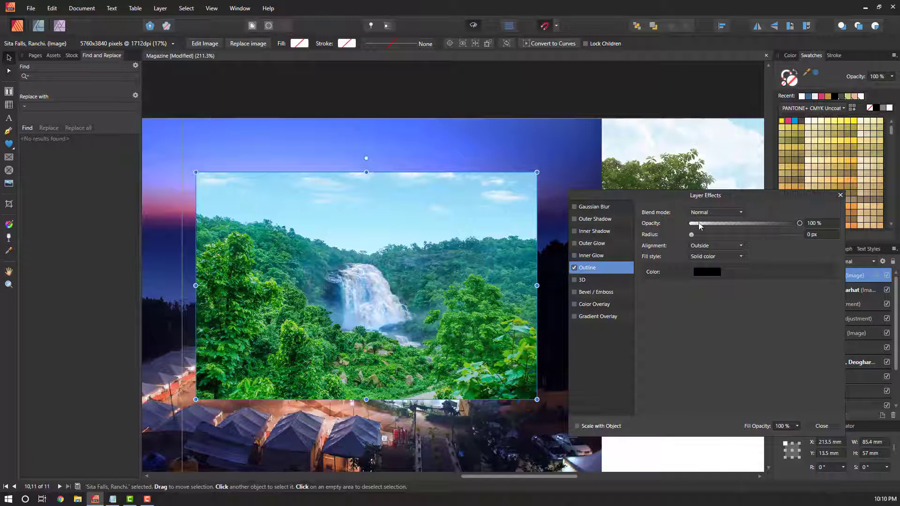
{"action": "left_click_drag", "start_coordinate": [694, 234], "coordinate": [736, 236]}
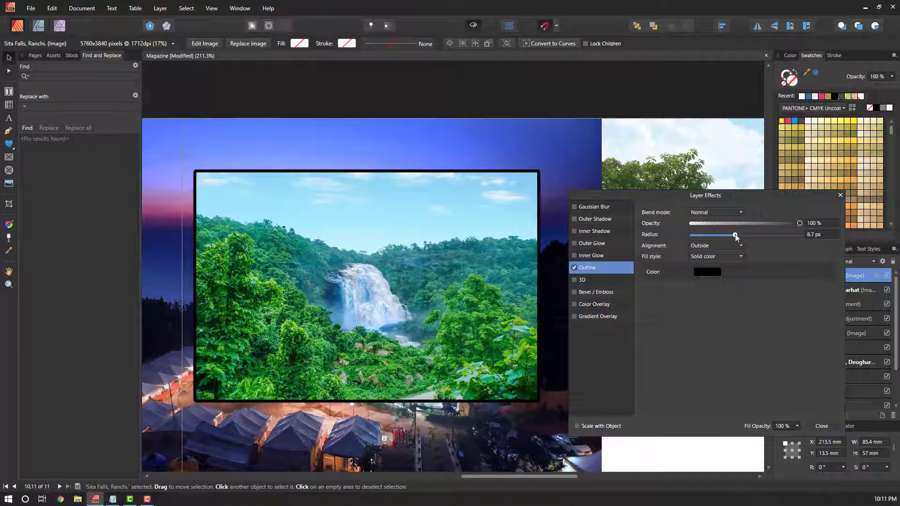
Change the outline to a coral colour by setting C to 0 and K to 4
{"action": "left_click", "coordinate": [712, 272]}
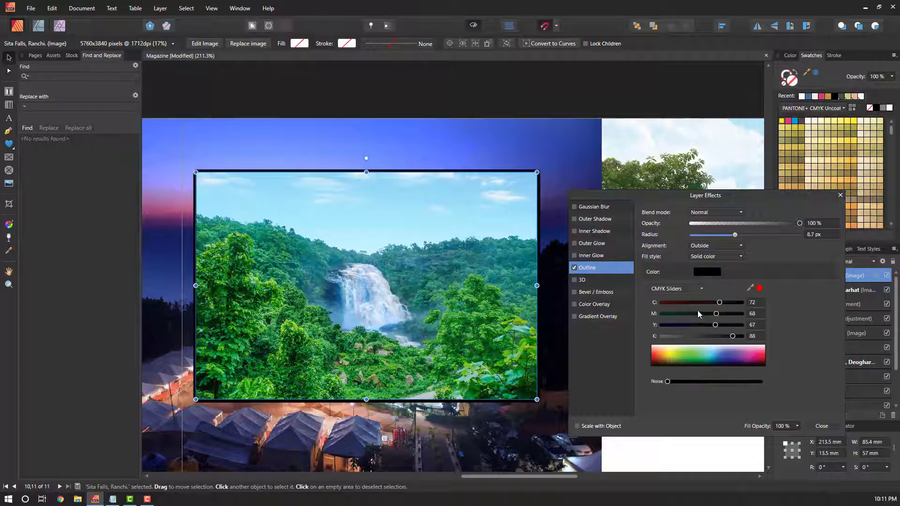
{"action": "left_click_drag", "start_coordinate": [720, 302], "coordinate": [662, 302]}
{"action": "left_click_drag", "start_coordinate": [733, 337], "coordinate": [666, 338]}
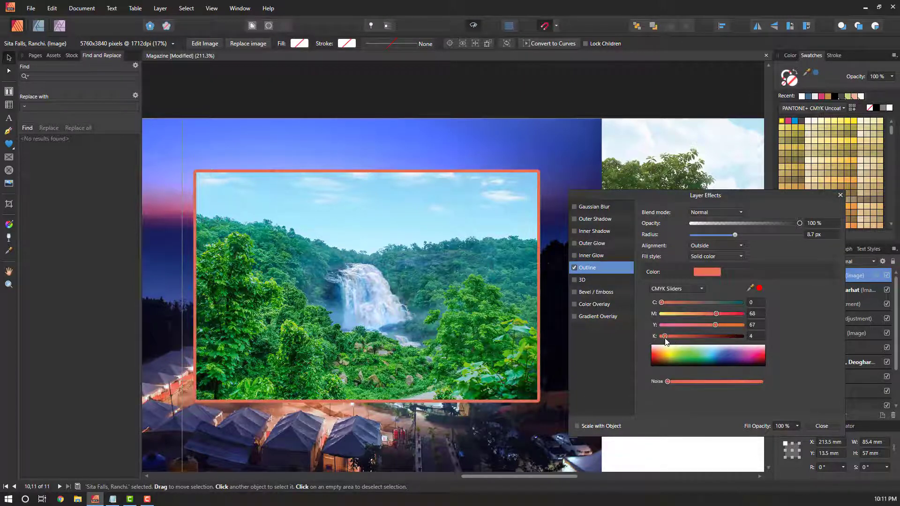
Try a 3D effect with a 21.1 px radius, 18.4° azimuth and 68.4° elevation, and switch it off
{"action": "left_click", "coordinate": [588, 279]}
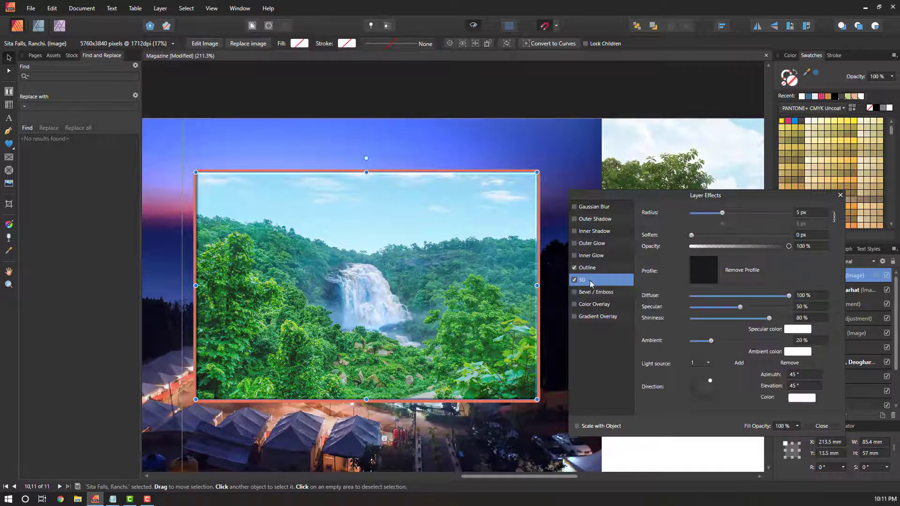
{"action": "mouse_move", "coordinate": [723, 213]}
{"action": "left_mouse_down"}
{"action": "mouse_move", "coordinate": [764, 214]}
{"action": "mouse_move", "coordinate": [746, 215]}
{"action": "left_mouse_up"}
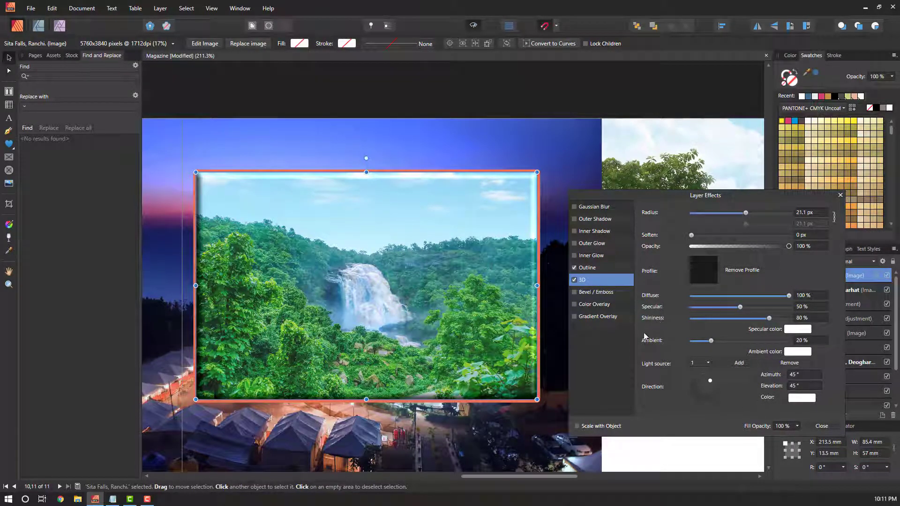
{"action": "mouse_move", "coordinate": [702, 385]}
{"action": "left_mouse_down"}
{"action": "mouse_move", "coordinate": [699, 375]}
{"action": "mouse_move", "coordinate": [709, 385]}
{"action": "left_mouse_up"}
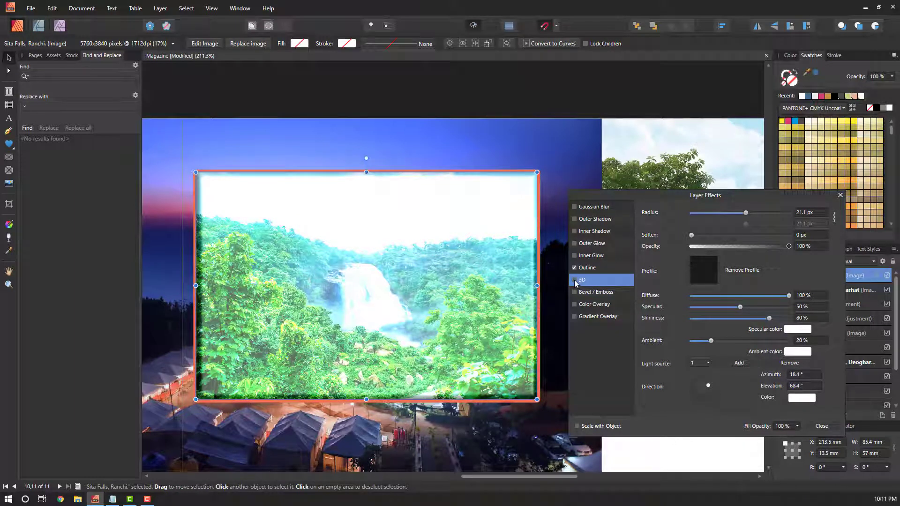
{"action": "left_click", "coordinate": [574, 280]}
Try a Bevel / Emboss effect as Pillow with a 32.5 px radius and as Emboss with 16.4 px, and switch it off
{"action": "left_click", "coordinate": [596, 293]}
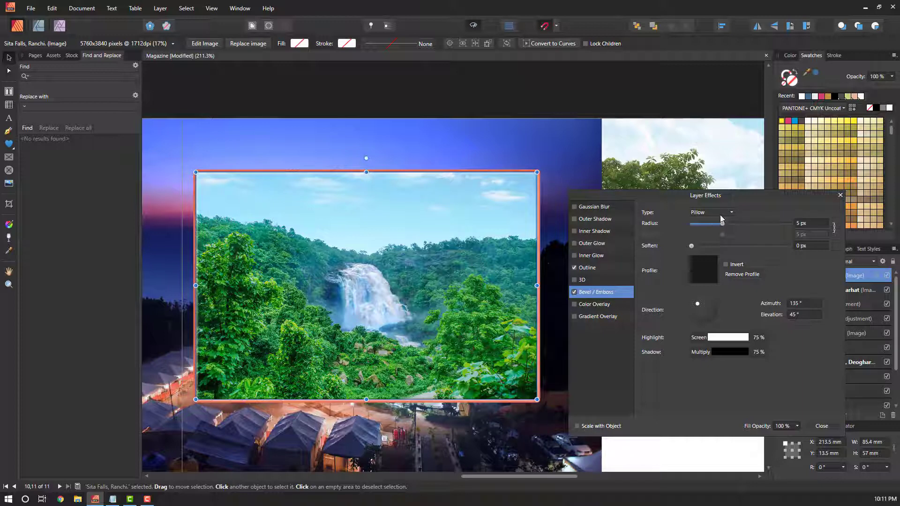
{"action": "left_click_drag", "start_coordinate": [723, 227], "coordinate": [759, 224]}
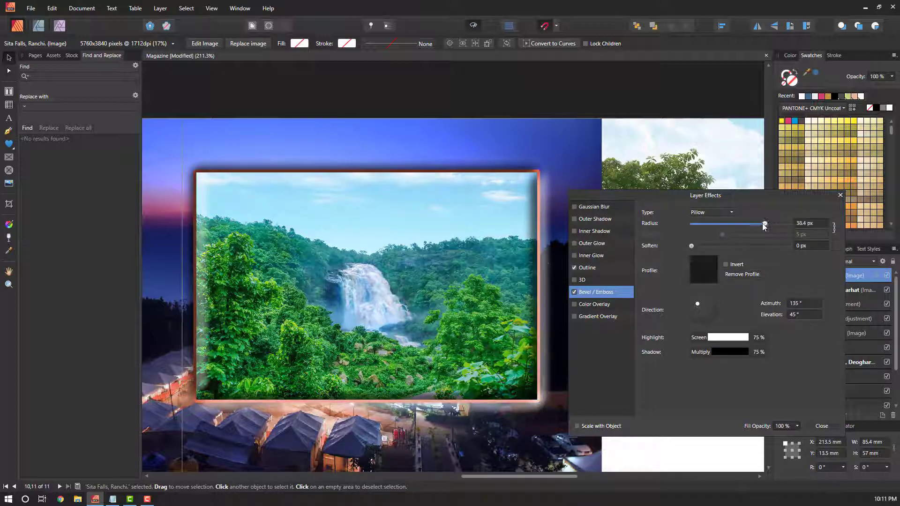
{"action": "left_click", "coordinate": [733, 212]}
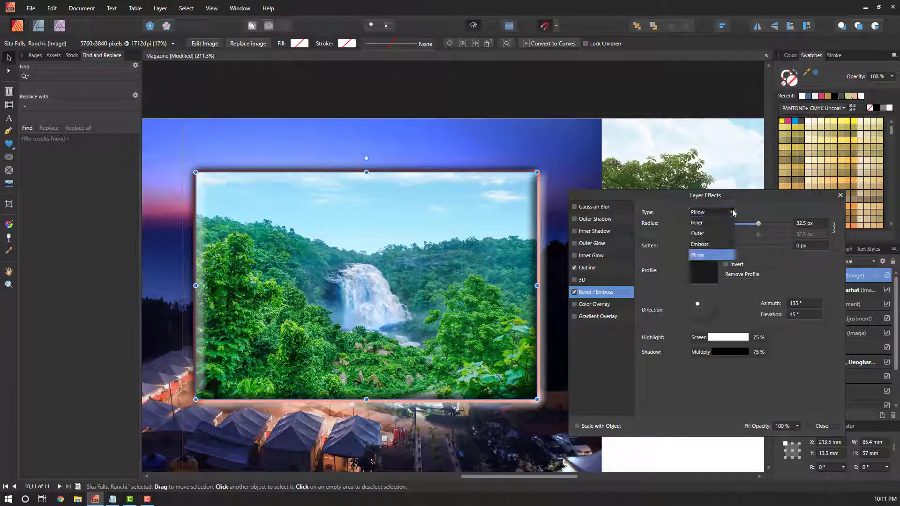
{"action": "left_click", "coordinate": [702, 243]}
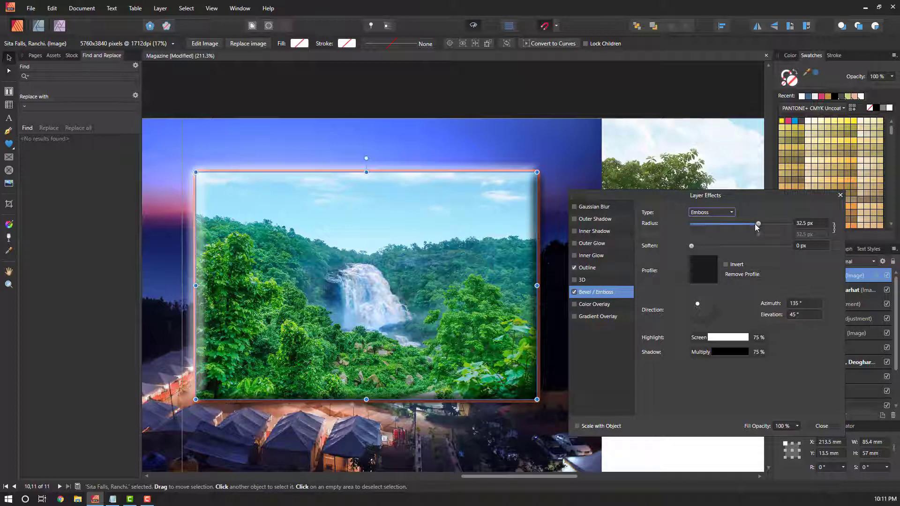
{"action": "left_click", "coordinate": [717, 224]}
{"action": "left_click_drag", "start_coordinate": [716, 226], "coordinate": [743, 228]}
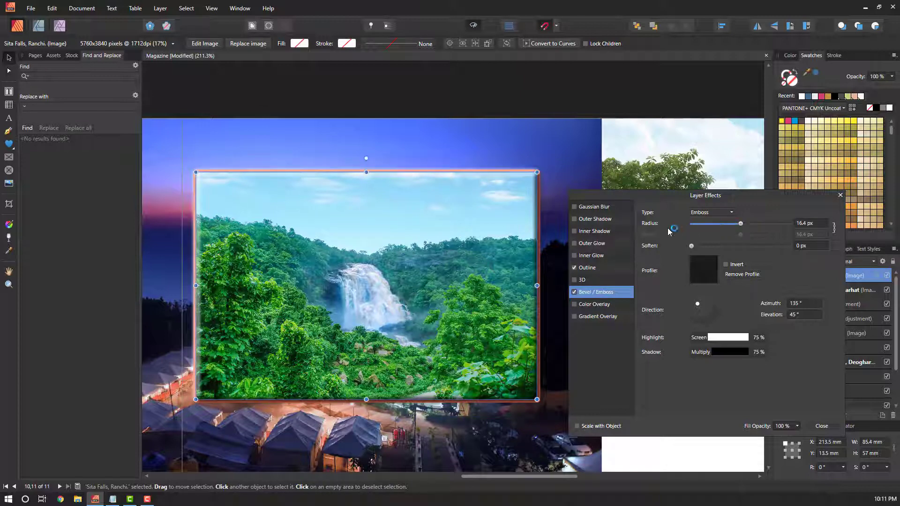
{"action": "left_click", "coordinate": [575, 293]}
Try a yellow Color Overlay (C 18, M 0, Y 100, K 0) on the Sita Falls image and switch it off
{"action": "left_click", "coordinate": [594, 305]}
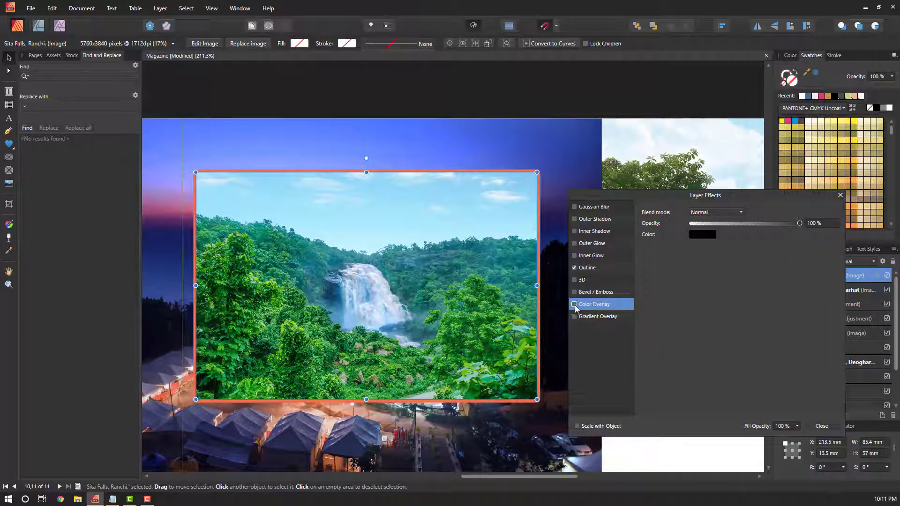
{"action": "left_click", "coordinate": [576, 304]}
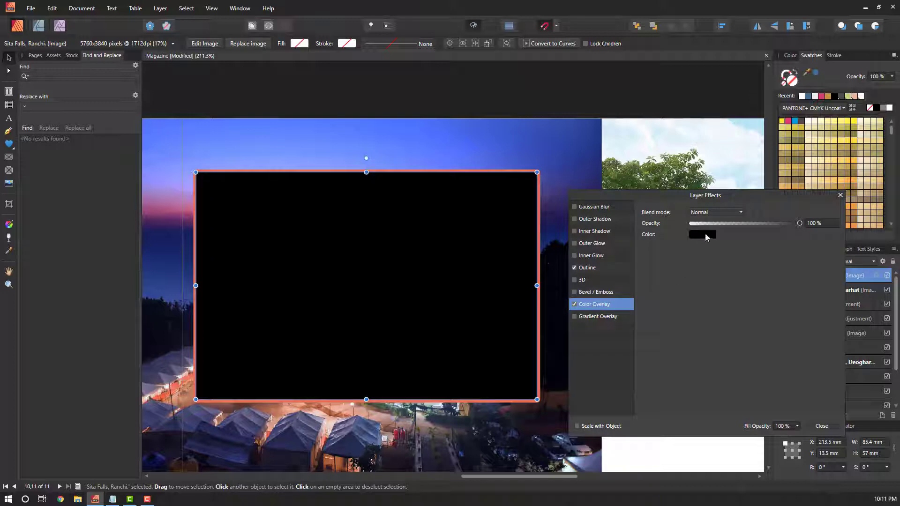
{"action": "left_click", "coordinate": [704, 234]}
{"action": "left_click", "coordinate": [669, 319]}
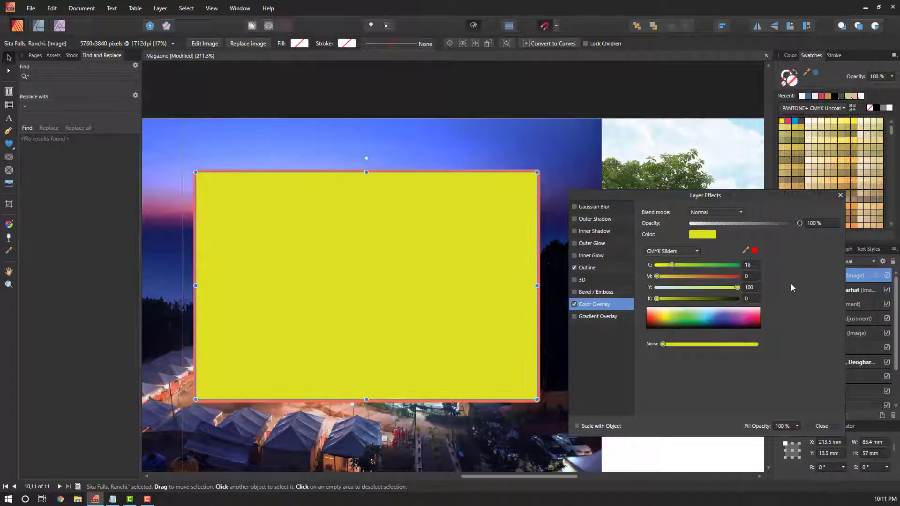
{"action": "left_click", "coordinate": [575, 305]}
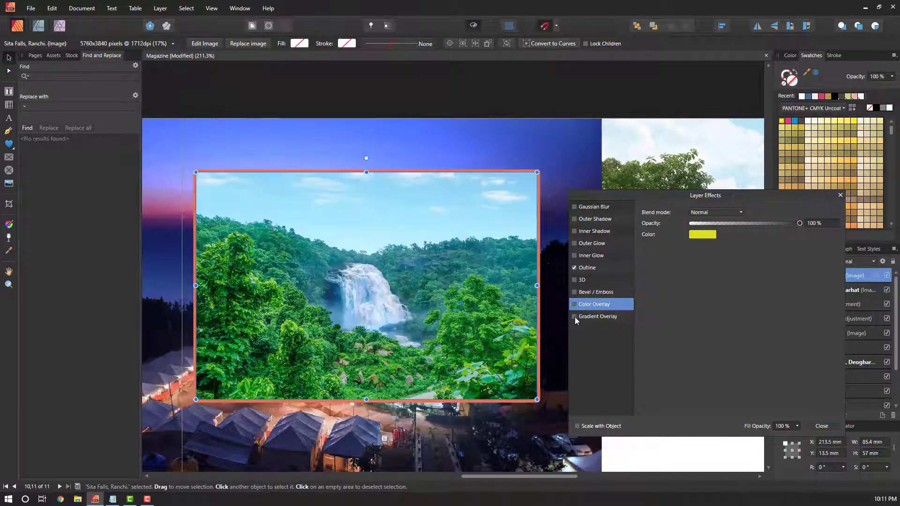
Enable a linear Gradient Overlay on the Sita Falls image and colour its start stop golden yellow
{"action": "left_click", "coordinate": [577, 317]}
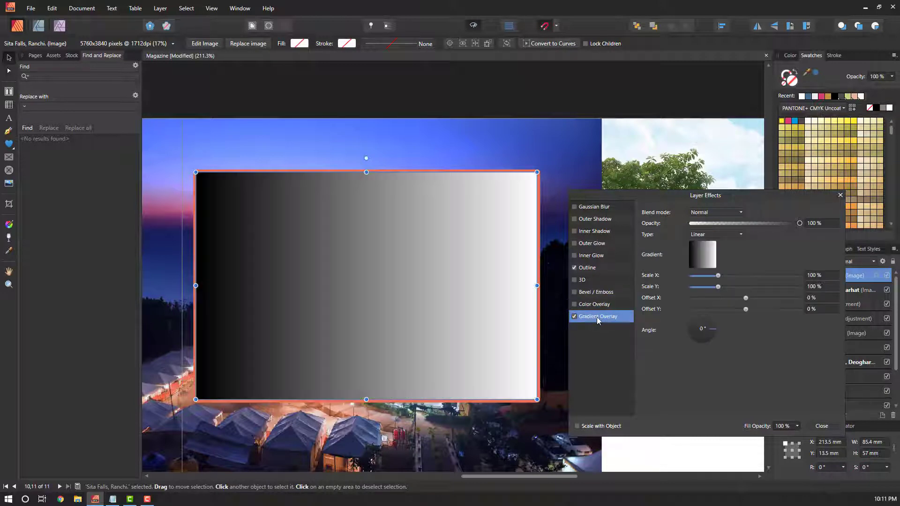
{"action": "left_click", "coordinate": [705, 258]}
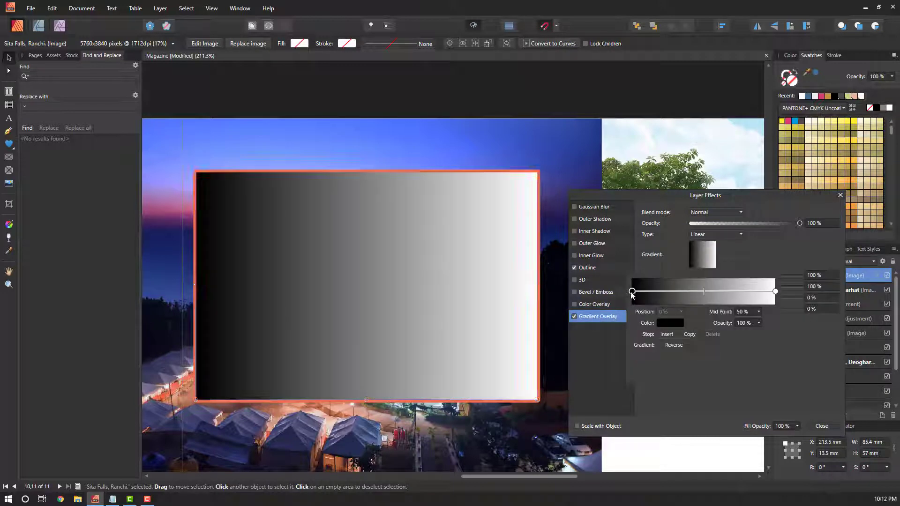
{"action": "left_click", "coordinate": [670, 323]}
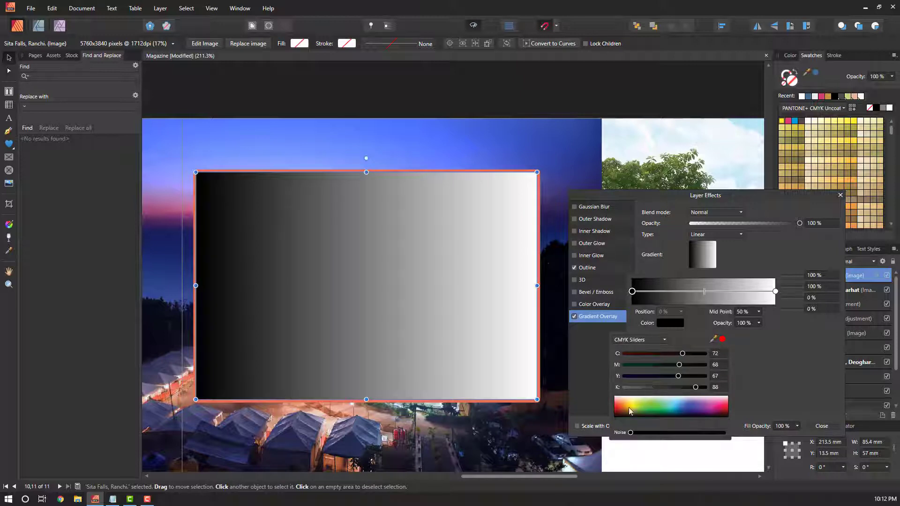
{"action": "left_click", "coordinate": [631, 407]}
Colour the end stop of the gradient overlay orange-red and close the layer effects
{"action": "left_click", "coordinate": [776, 294]}
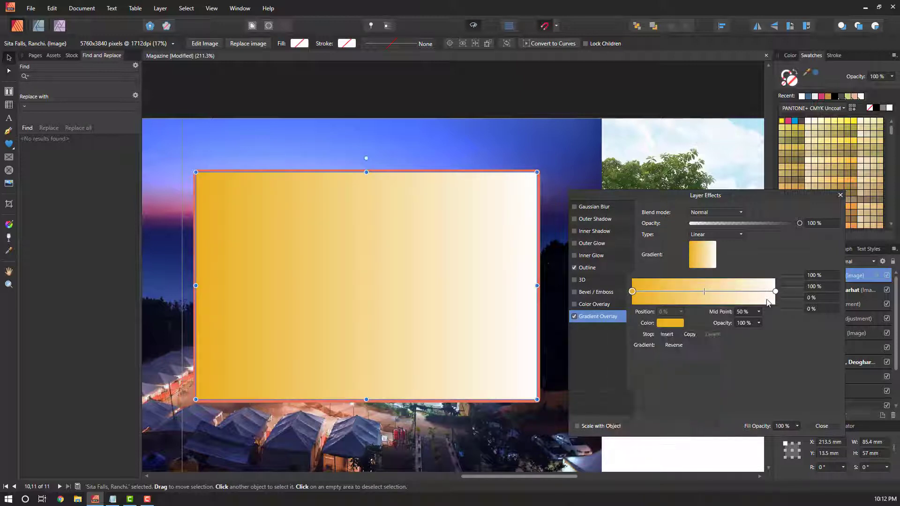
{"action": "left_click", "coordinate": [777, 292]}
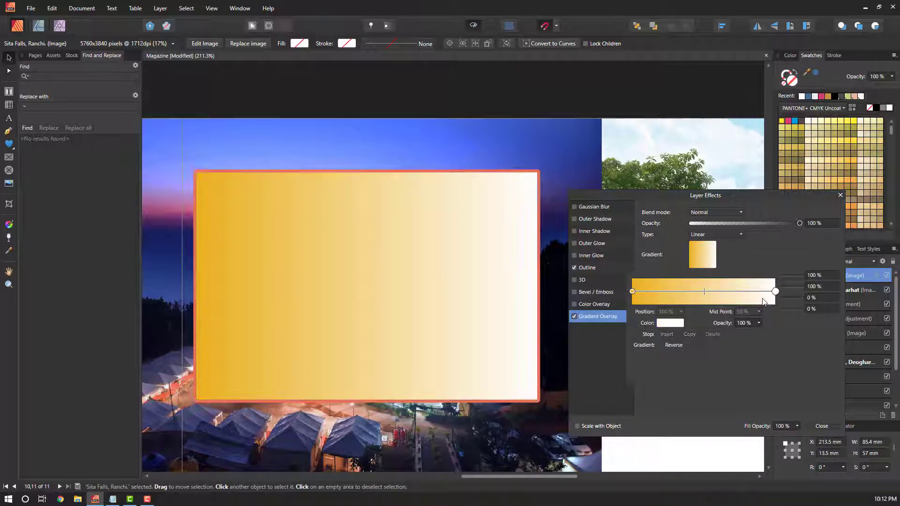
{"action": "left_click", "coordinate": [670, 324]}
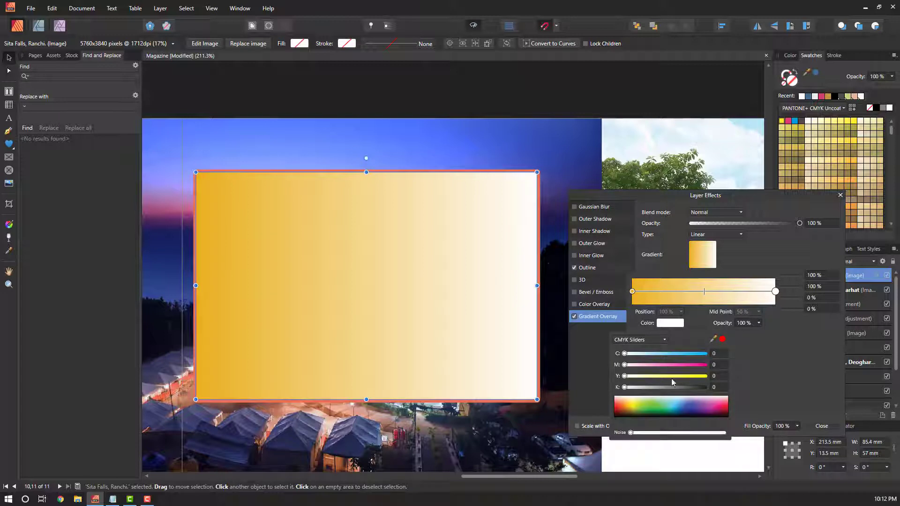
{"action": "left_click", "coordinate": [618, 408]}
{"action": "left_click", "coordinate": [772, 355]}
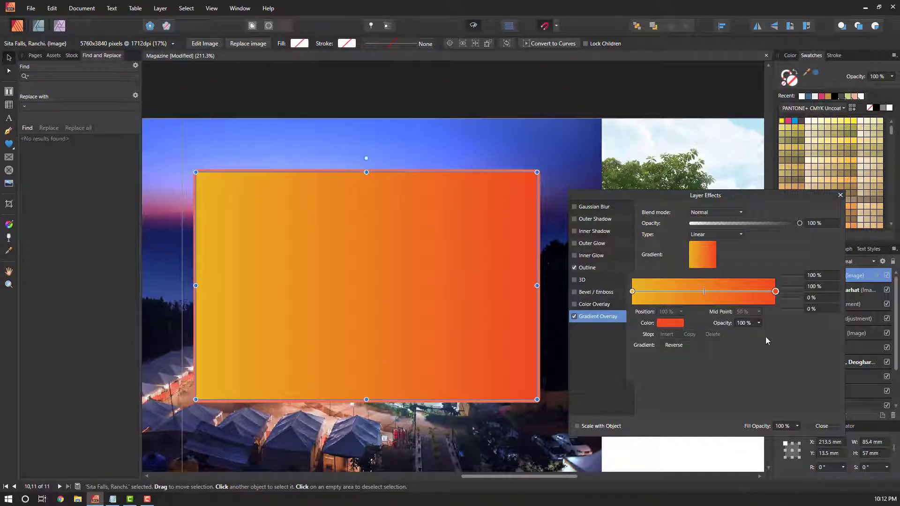
{"action": "left_click", "coordinate": [820, 426]}
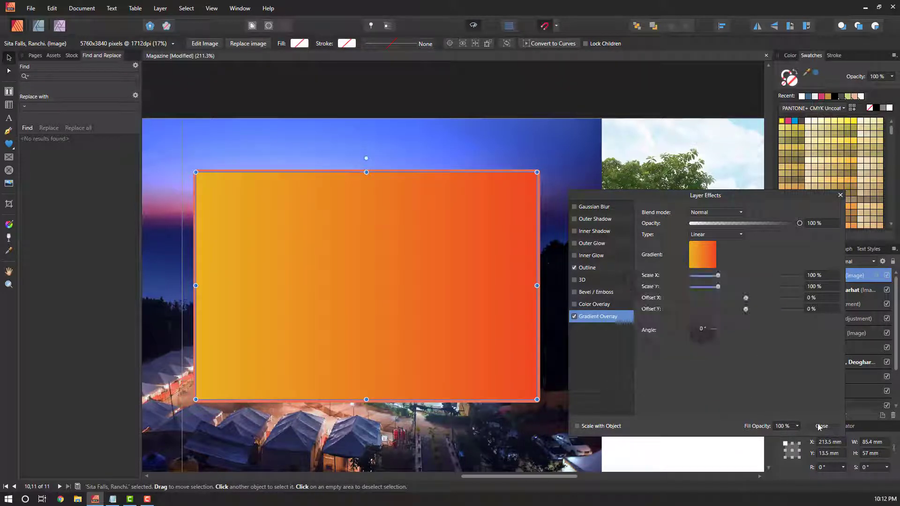